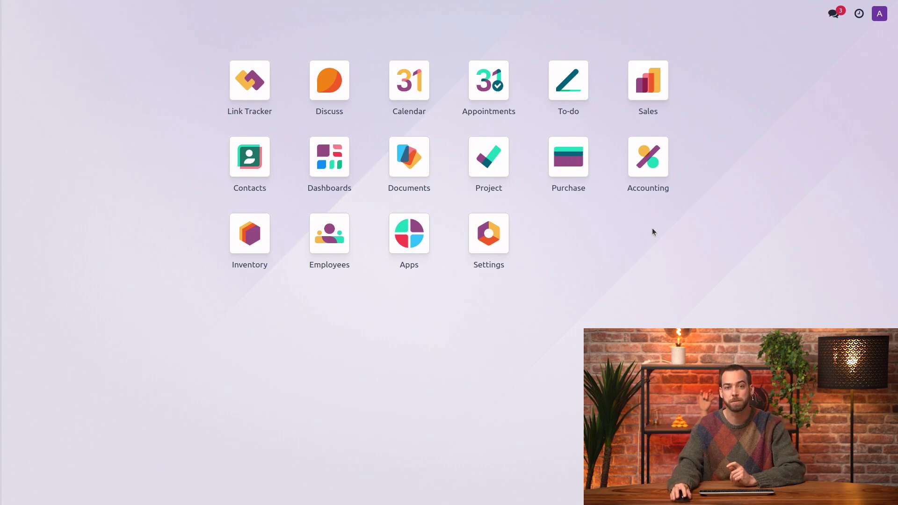
Step: Check Budget Management in Accounting Settings, then go to the Budgets list showing Budget 2024
{"action": "left_click", "coordinate": [643, 168]}
{"action": "left_click", "coordinate": [382, 15]}
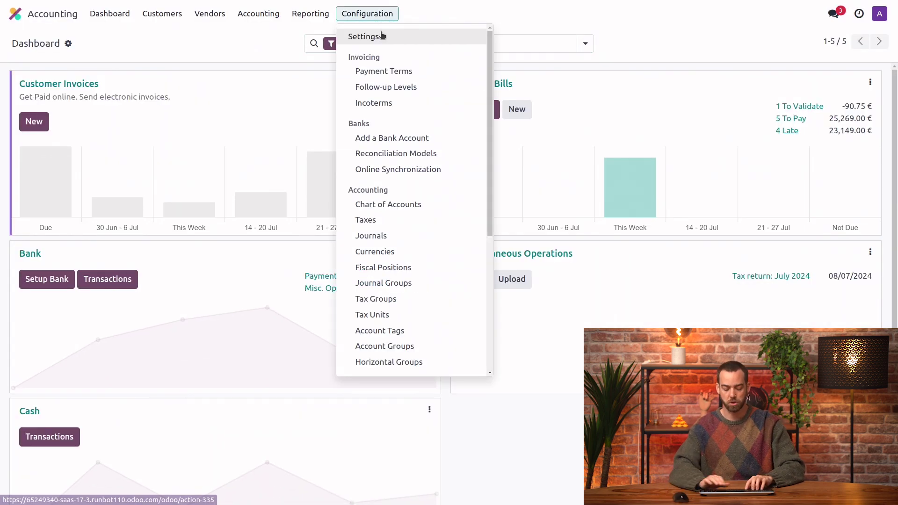
{"action": "left_click", "coordinate": [382, 36]}
{"action": "type", "text": "b"}
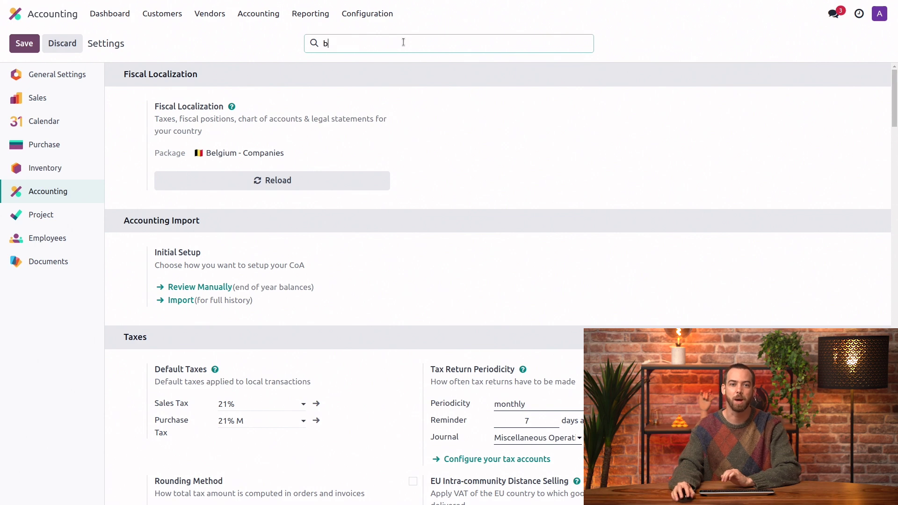
{"action": "type", "text": "udget"}
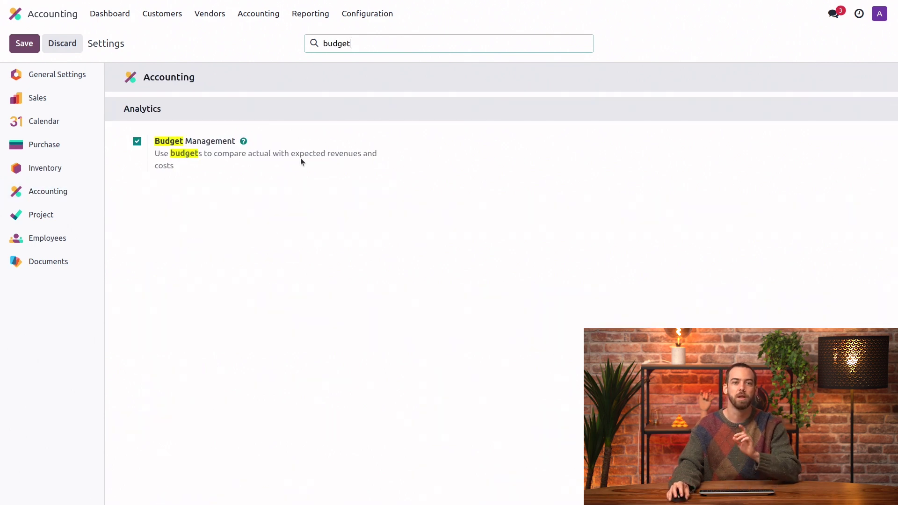
{"action": "left_click", "coordinate": [266, 15]}
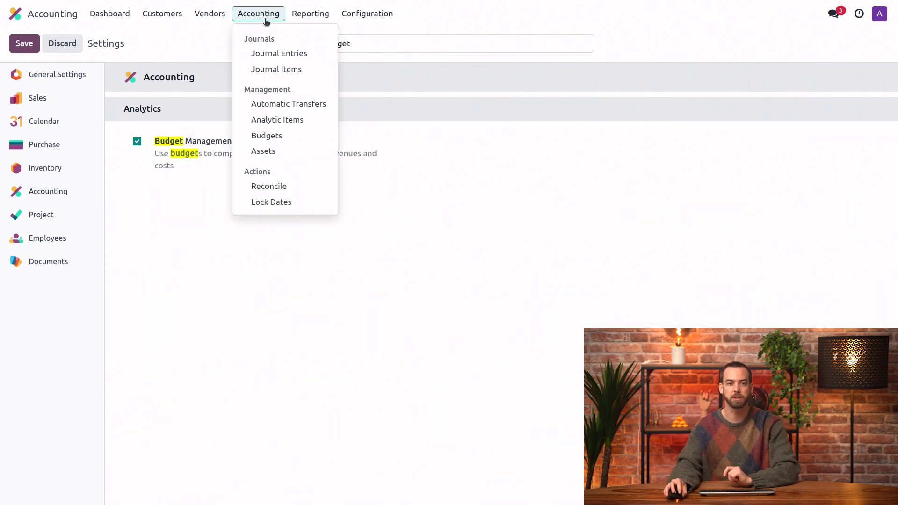
{"action": "left_click", "coordinate": [288, 135]}
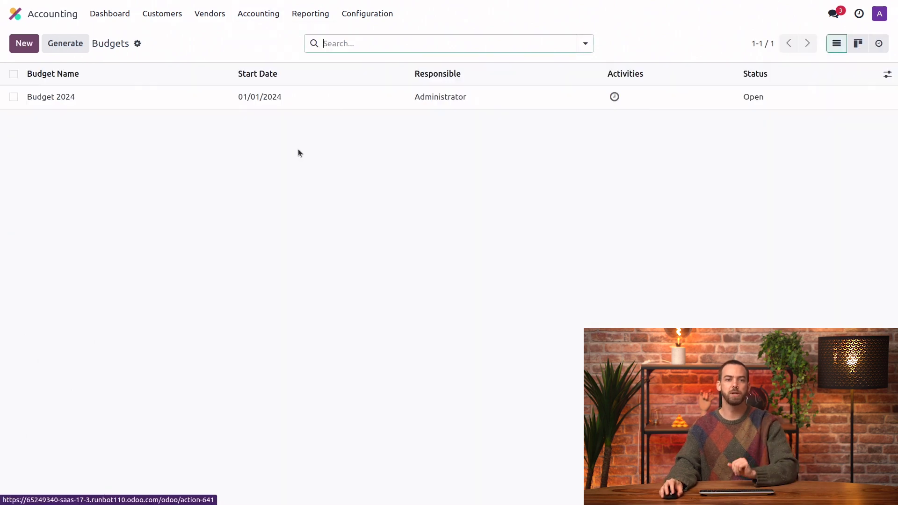
Step: Review Budget 2024's lines totalling 297,000 €, then start a new budget
{"action": "left_click", "coordinate": [150, 102]}
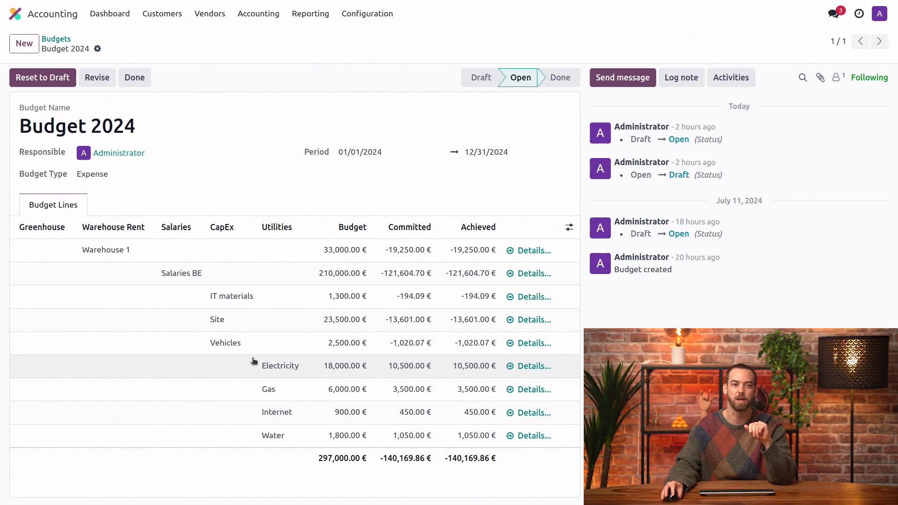
{"action": "left_click", "coordinate": [27, 45]}
{"action": "type", "text": "Gr"}
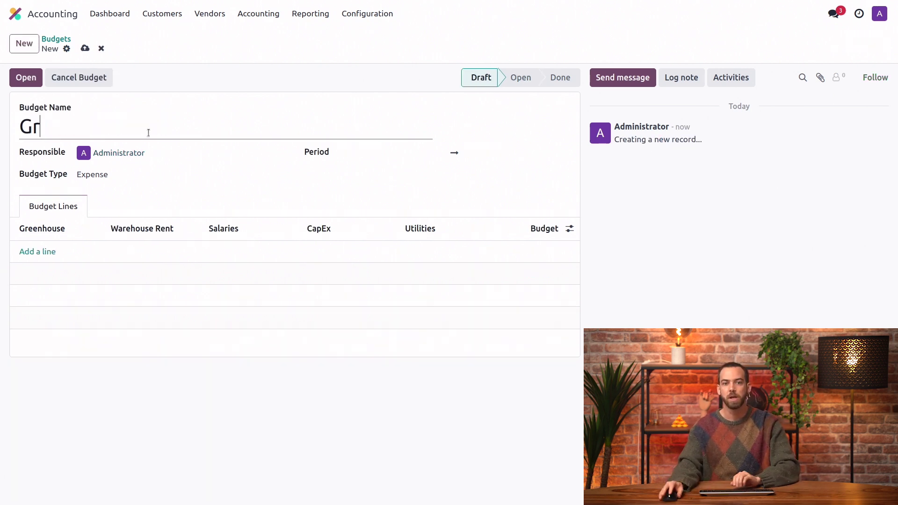
{"action": "type", "text": "eenhouse"}
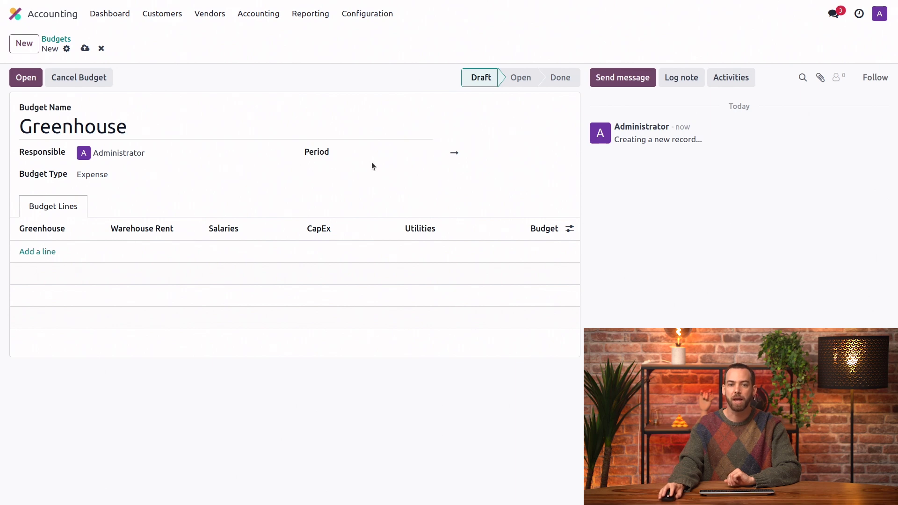
Step: Set the Greenhouse budget period to 06/01/2024–08/31/2024 and keep the type Expense
{"action": "left_click", "coordinate": [377, 155]}
{"action": "left_click", "coordinate": [289, 185]}
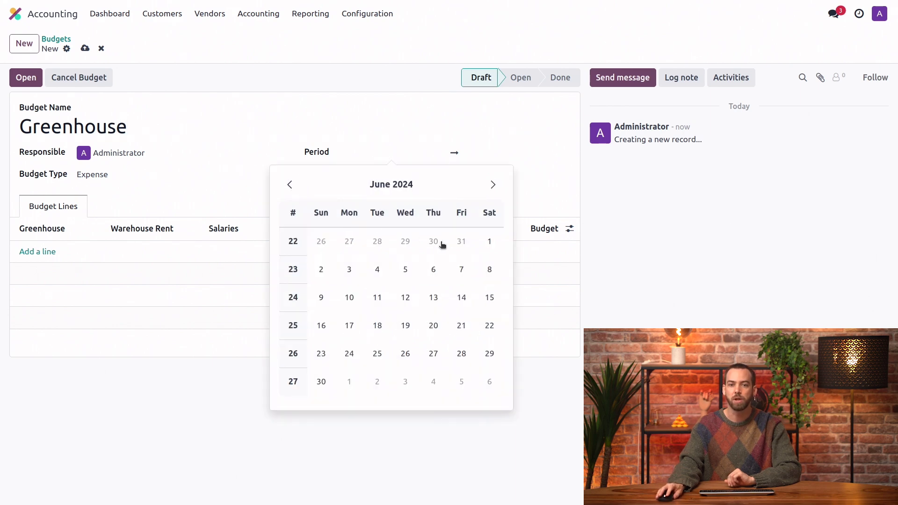
{"action": "left_click", "coordinate": [489, 242]}
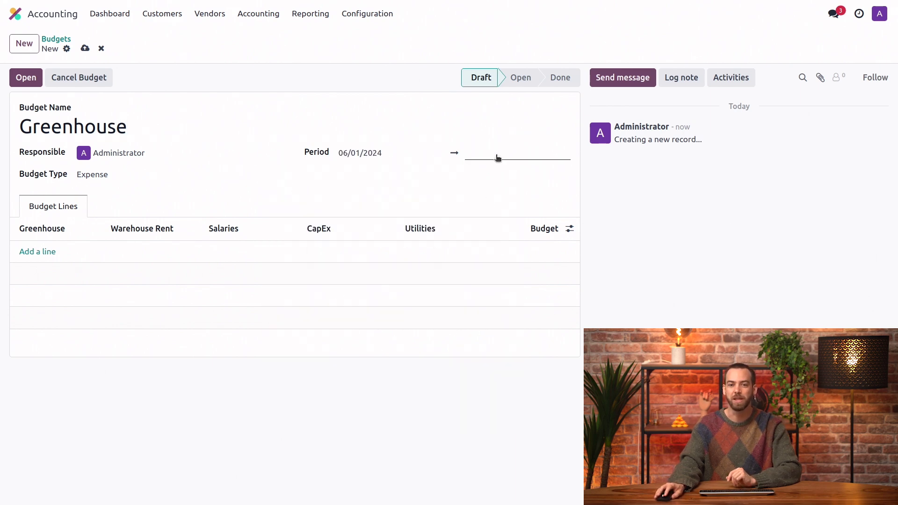
{"action": "left_click", "coordinate": [498, 158]}
{"action": "left_click", "coordinate": [619, 184]}
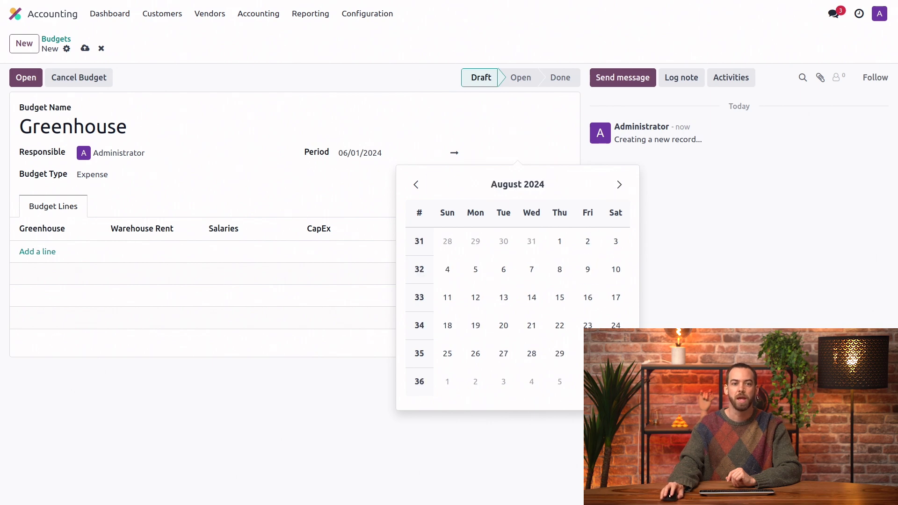
{"action": "left_click", "coordinate": [616, 353]}
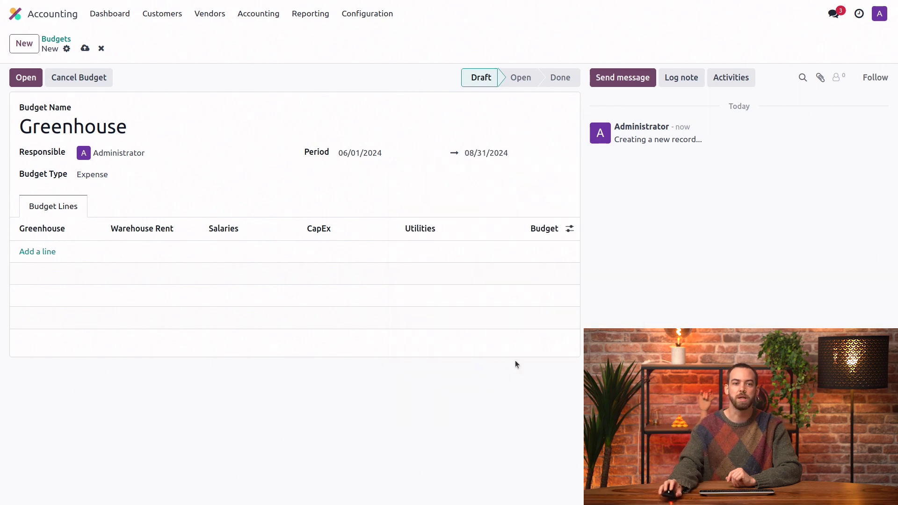
{"action": "left_click", "coordinate": [140, 176]}
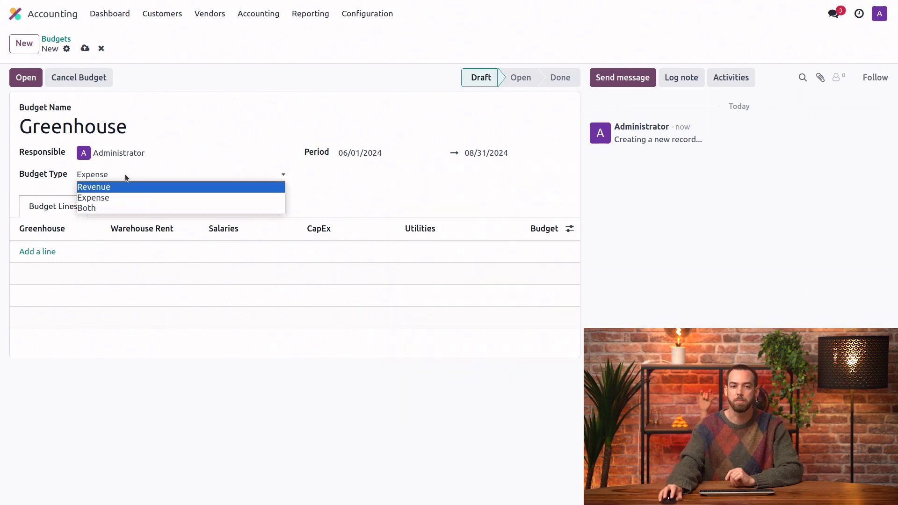
{"action": "left_click", "coordinate": [125, 199]}
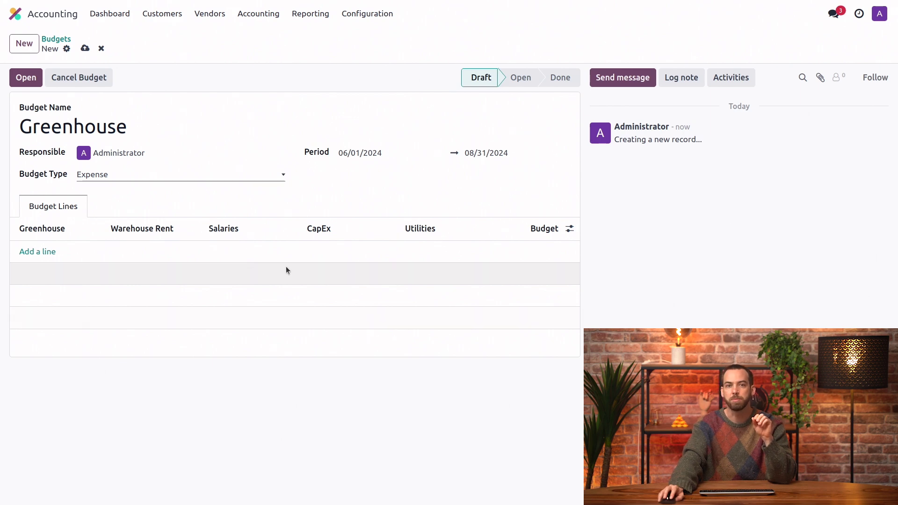
Step: Hide the Warehouse Rent, Salaries, CapEx and Utilities columns and narrow the Greenhouse column
{"action": "left_click", "coordinate": [570, 229]}
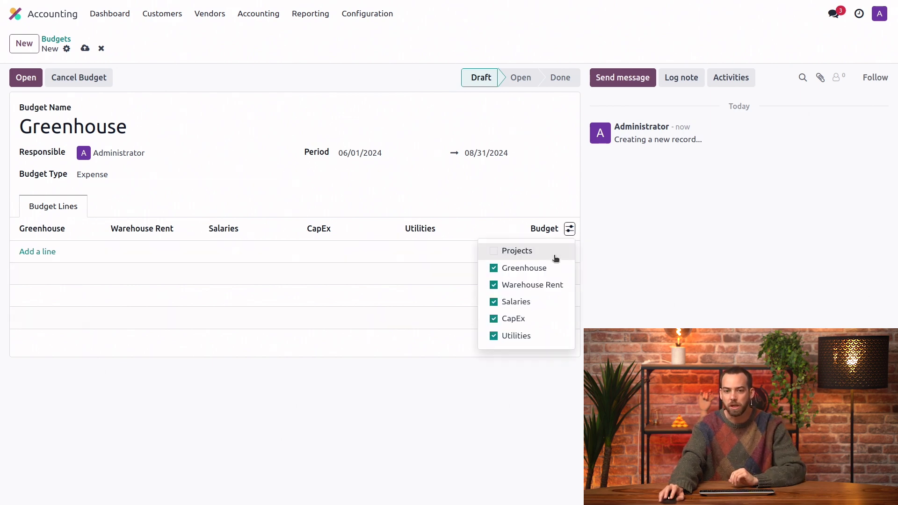
{"action": "left_click", "coordinate": [546, 284]}
{"action": "left_click", "coordinate": [533, 301]}
{"action": "left_click", "coordinate": [525, 320]}
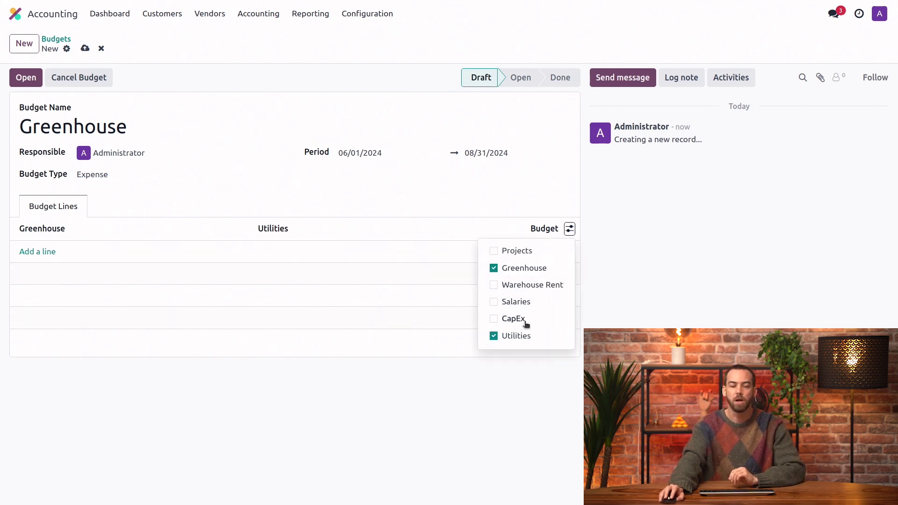
{"action": "left_click", "coordinate": [525, 336]}
{"action": "left_click", "coordinate": [391, 187]}
{"action": "mouse_move", "coordinate": [280, 229]}
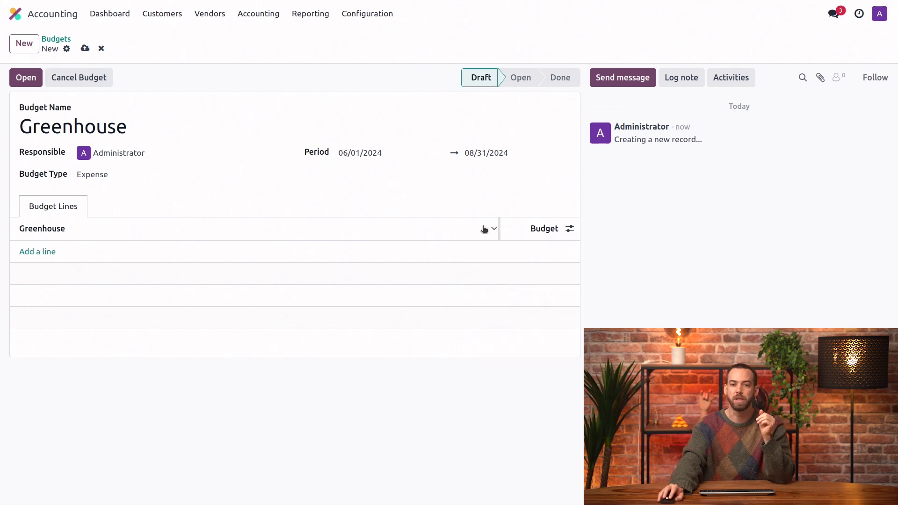
{"action": "mouse_move", "coordinate": [519, 229]}
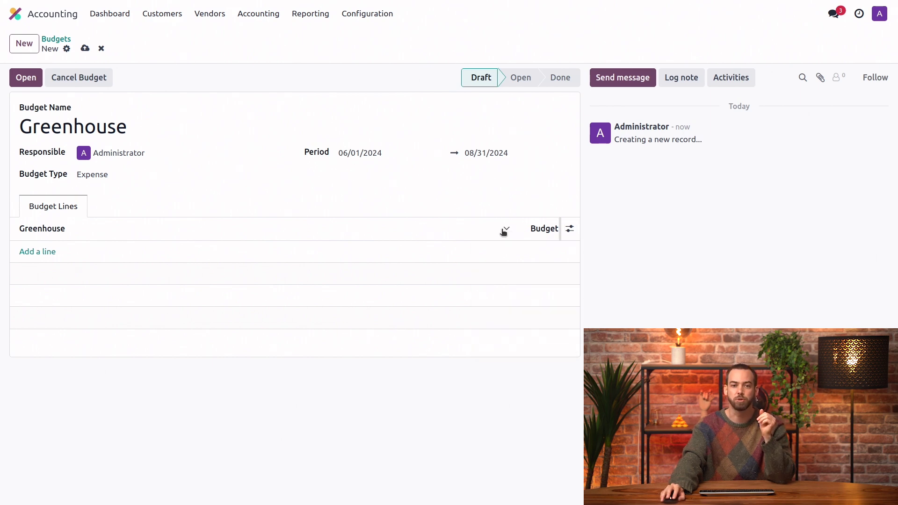
{"action": "left_click_drag", "start_coordinate": [497, 229], "coordinate": [318, 237]}
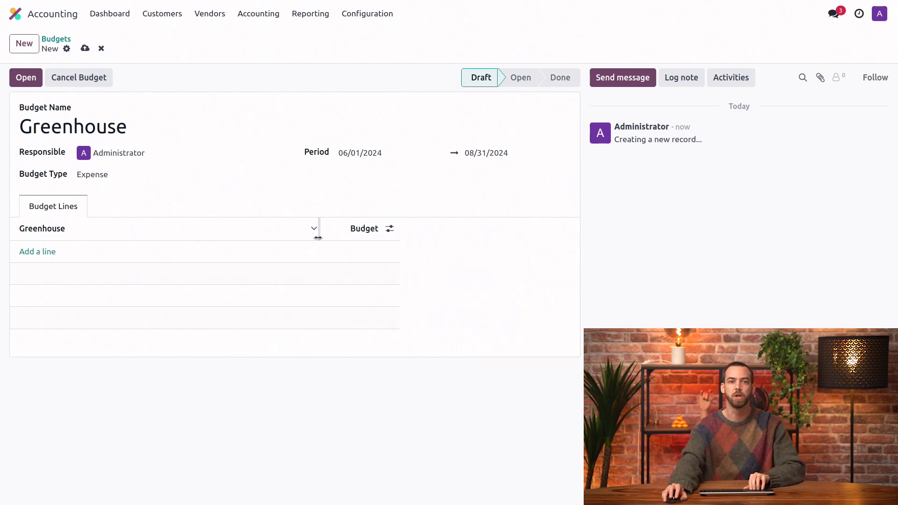
Step: Add budget lines for Architecture & Permit fees and Labor
{"action": "left_click", "coordinate": [47, 252]}
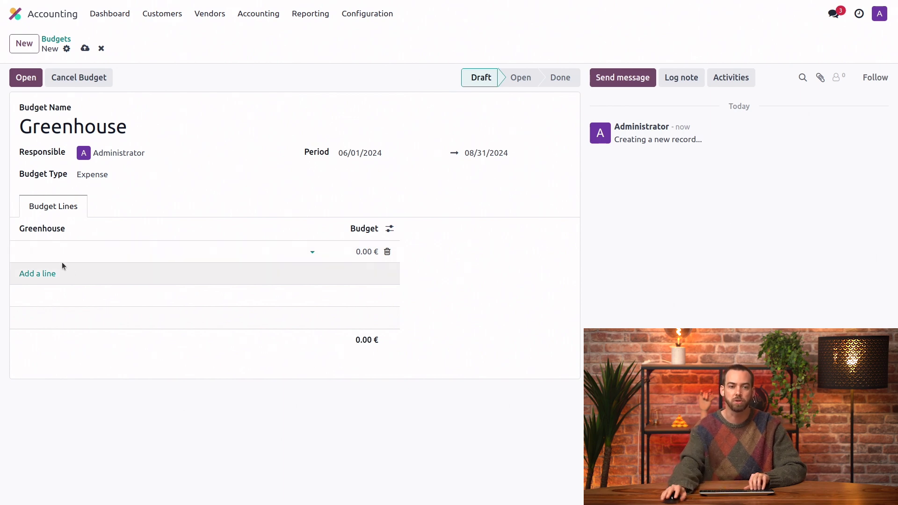
{"action": "left_click", "coordinate": [56, 250]}
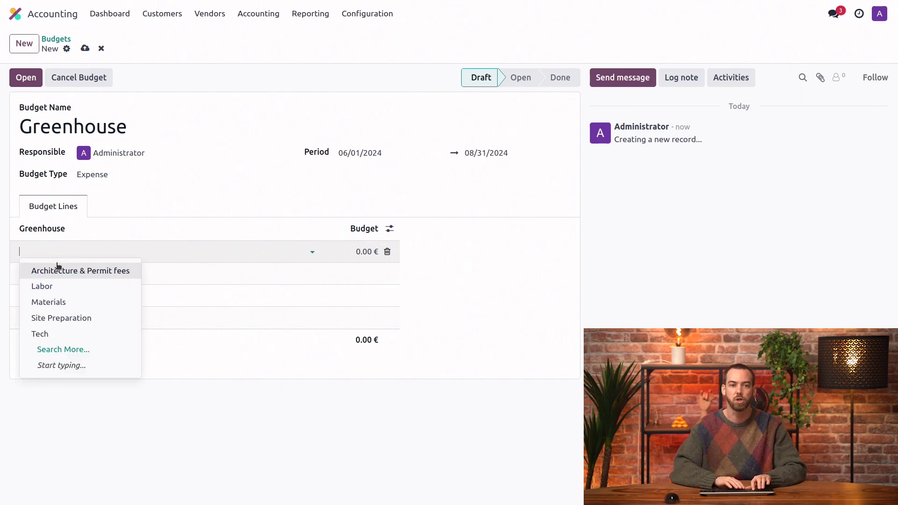
{"action": "left_click", "coordinate": [56, 271]}
{"action": "type", "text": "5"}
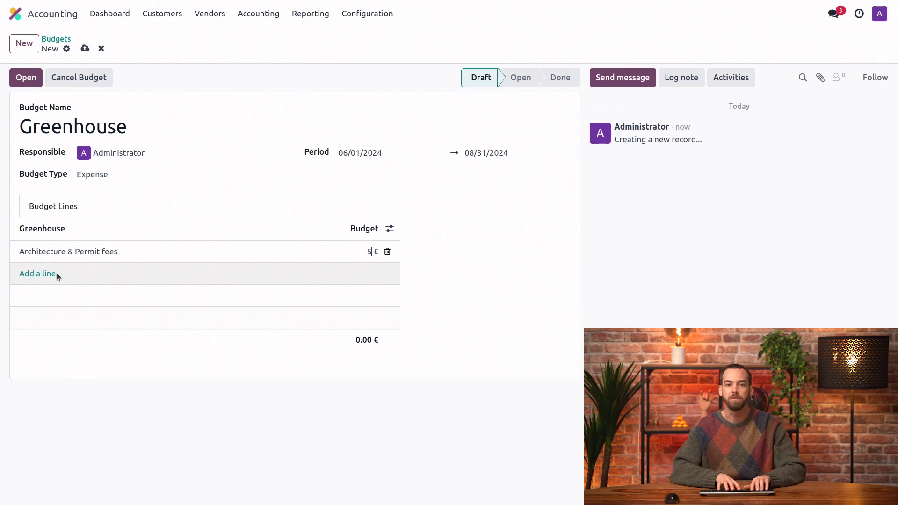
{"action": "type", "text": "000"}
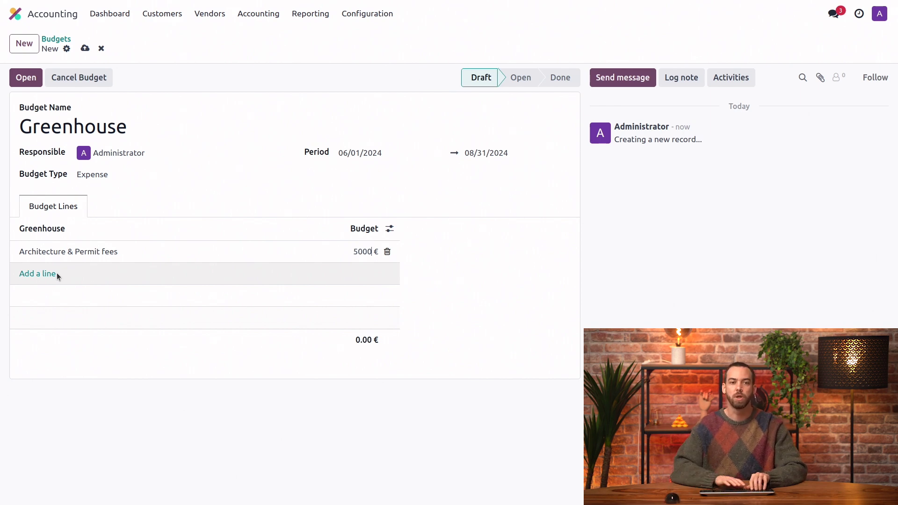
{"action": "left_click", "coordinate": [57, 273]}
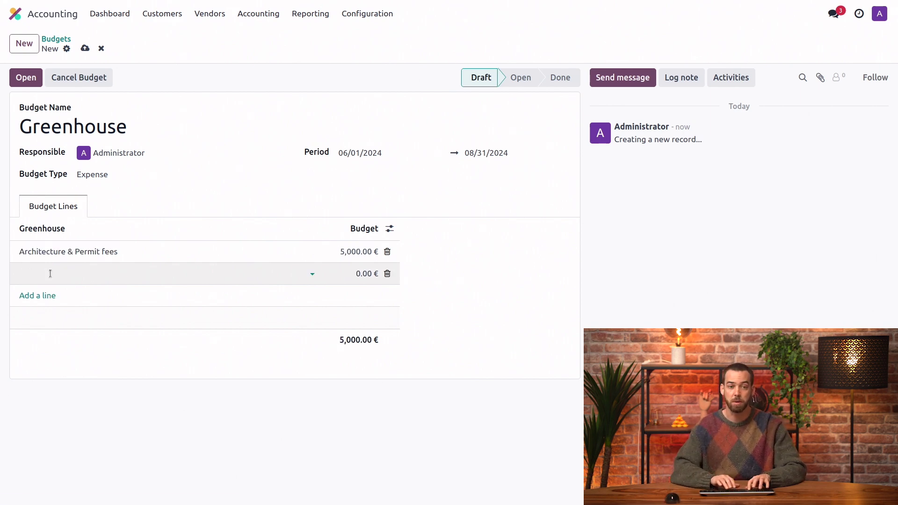
{"action": "type", "text": "Labor"}
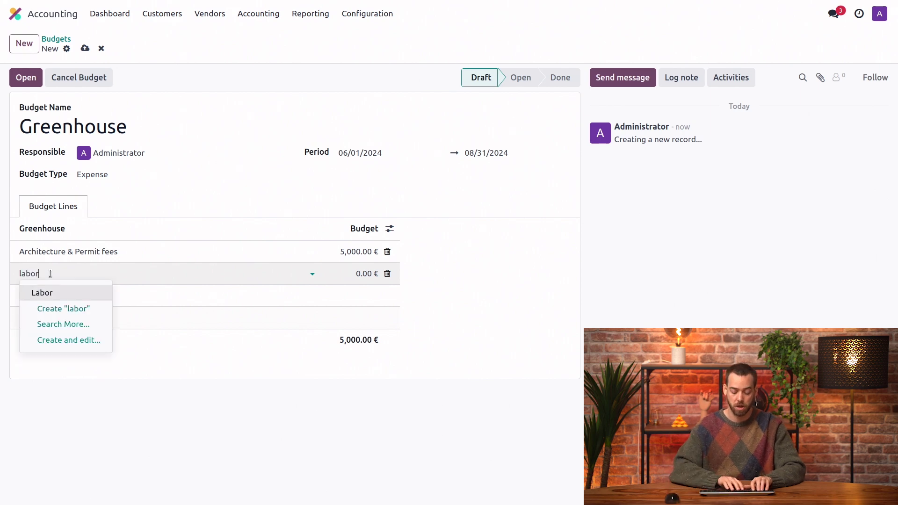
{"action": "type", "text": "10"}
{"action": "key", "text": "Return"}
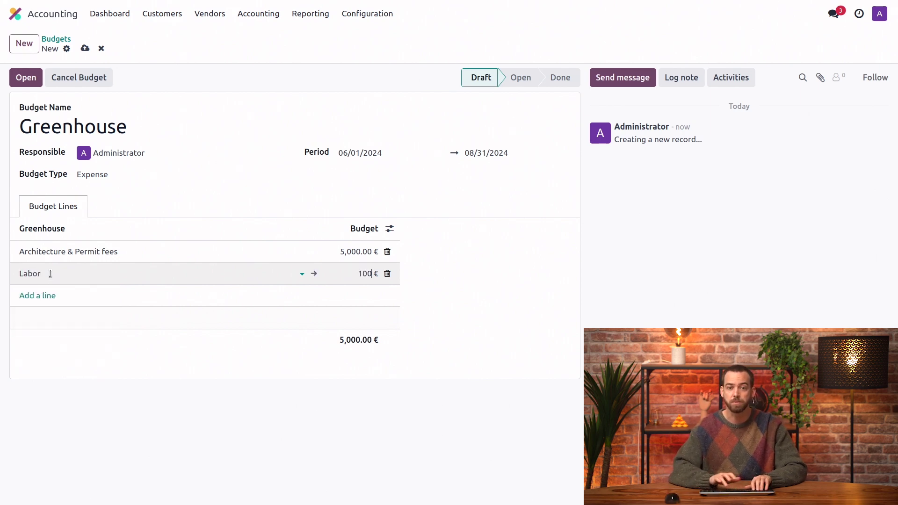
{"action": "type", "text": "00"}
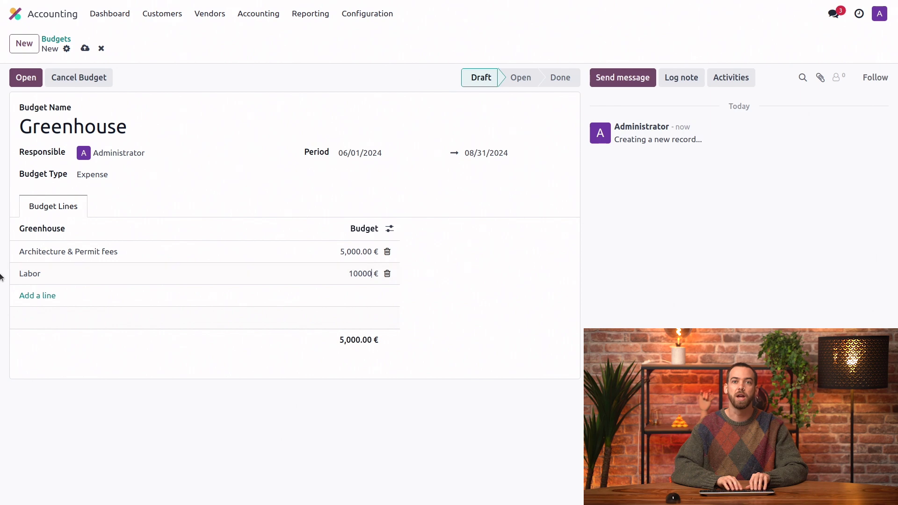
Step: Save Labor at 10,000 € and add a Materials line at 25,000 €
{"action": "left_click", "coordinate": [45, 296]}
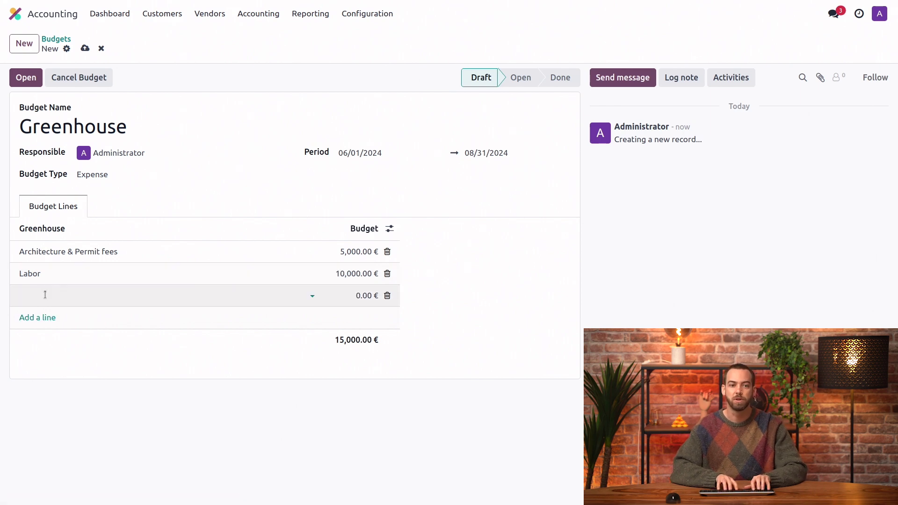
{"action": "type", "text": "materials"}
{"action": "key", "text": "Return"}
{"action": "key", "text": "Tab"}
{"action": "type", "text": "25"}
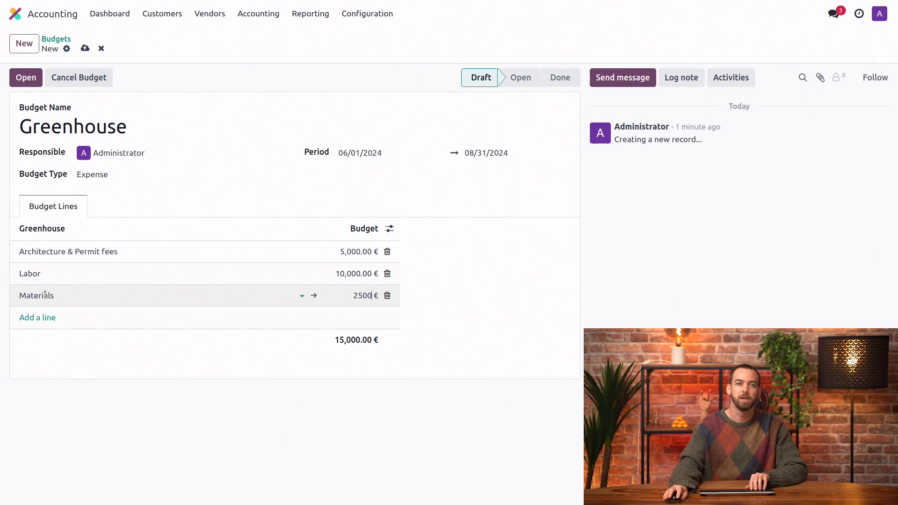
{"action": "type", "text": "00"}
{"action": "left_click", "coordinate": [3, 344]}
{"action": "left_click", "coordinate": [44, 319]}
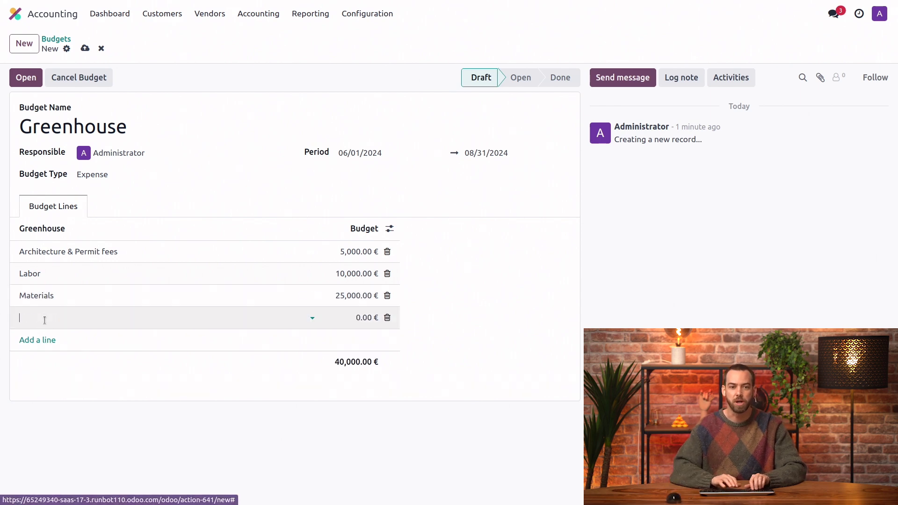
{"action": "type", "text": "sitepre"}
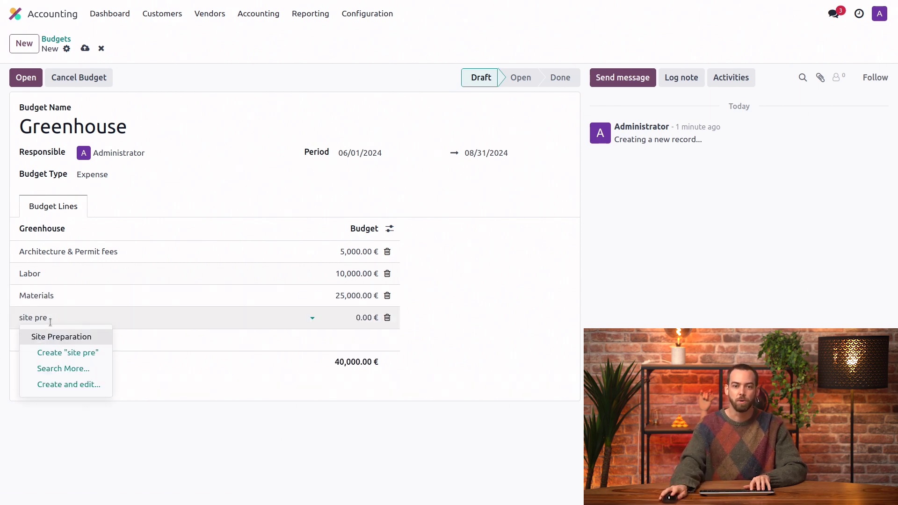
Step: Add a Site Preparation line at 6,500 € and start a Tech line
{"action": "left_click", "coordinate": [57, 337]}
{"action": "left_click", "coordinate": [392, 325]}
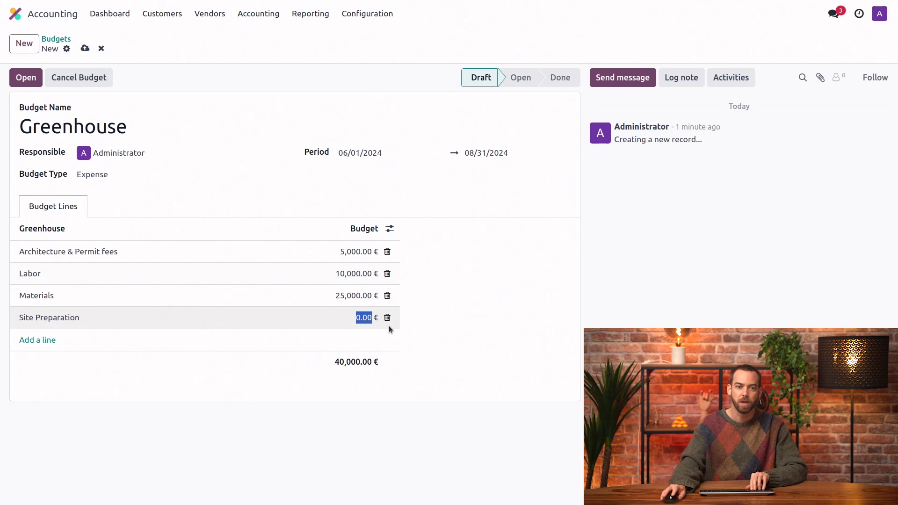
{"action": "type", "text": "6500"}
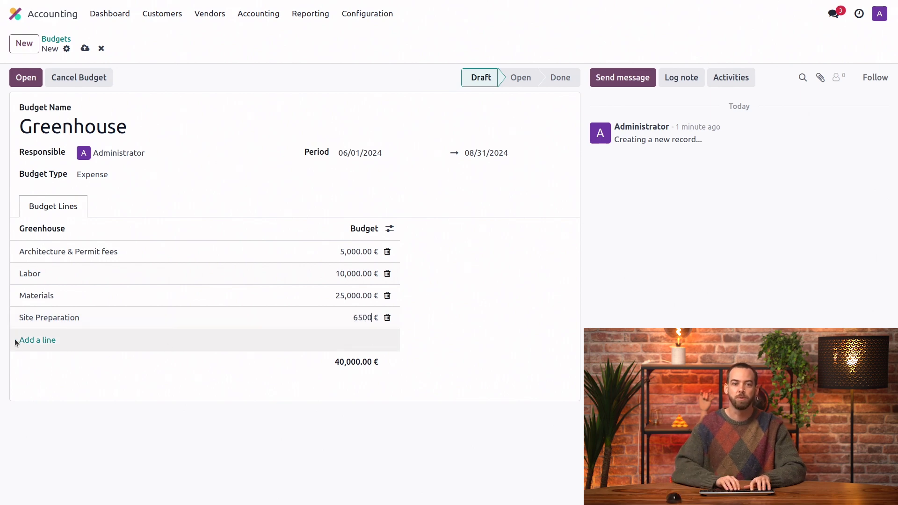
{"action": "left_click", "coordinate": [16, 342]}
{"action": "type", "text": "tech"}
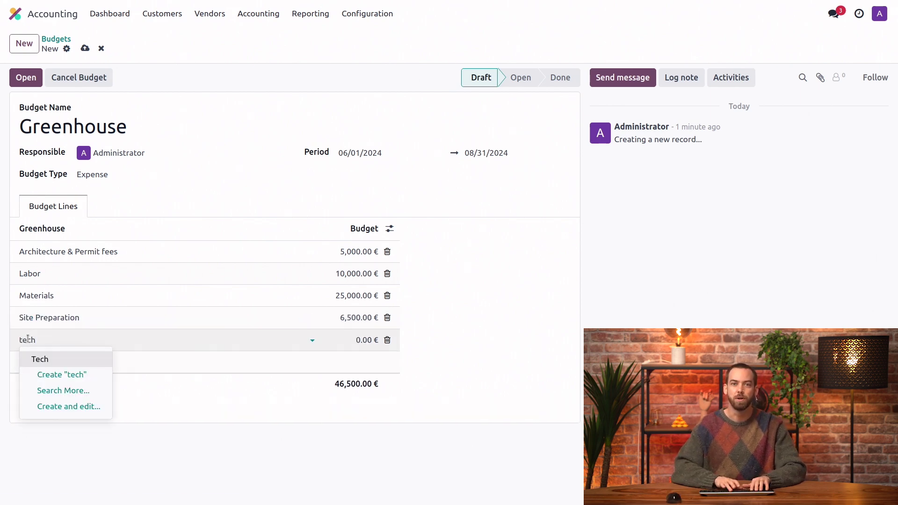
{"action": "key", "text": "Tab"}
{"action": "type", "text": "15"}
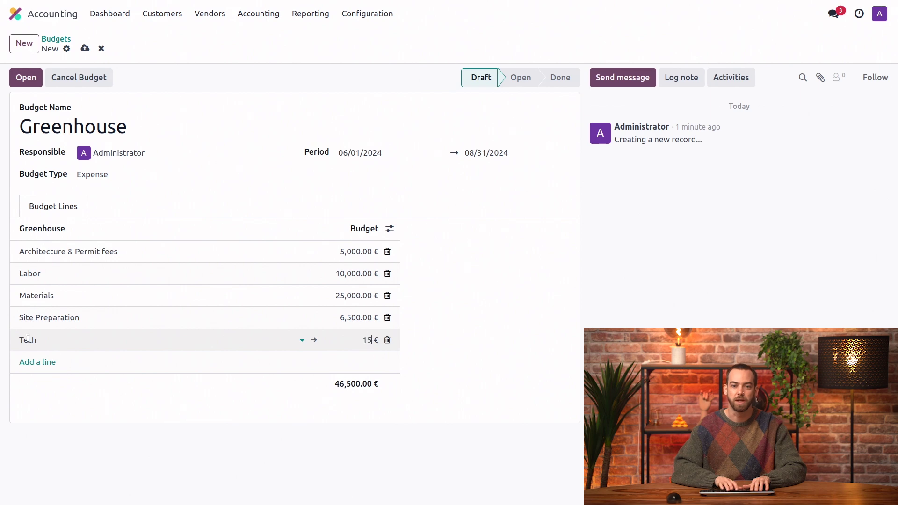
{"action": "type", "text": "000"}
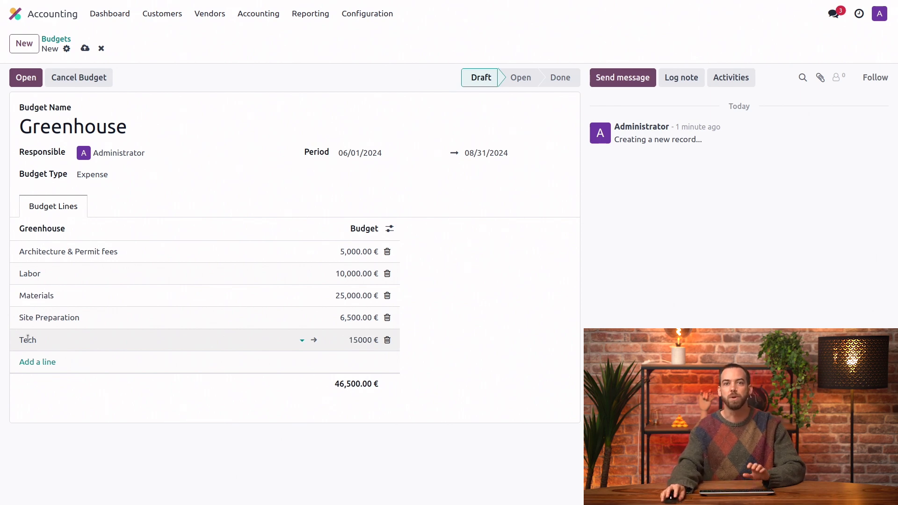
Step: Save the Tech line at 15,000 €, bringing the budget total to 61,500 €
{"action": "left_click", "coordinate": [145, 226]}
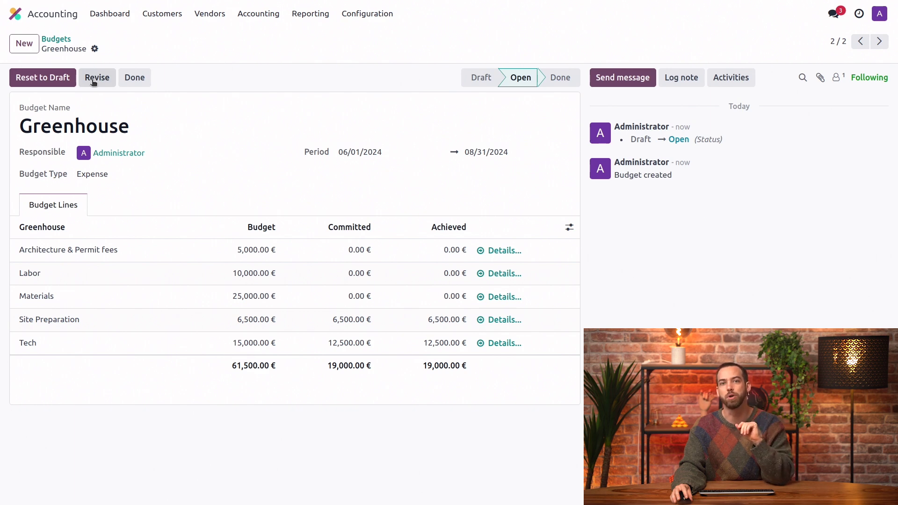
Step: Revise Greenhouse into REV Greenhouse, cut Materials to 15,000 €, and open the revision
{"action": "left_click", "coordinate": [93, 81]}
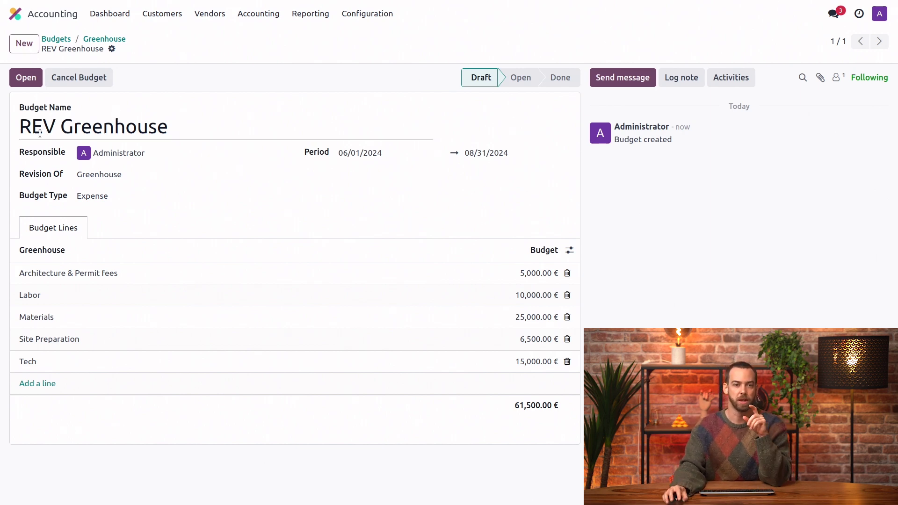
{"action": "double_click", "coordinate": [41, 130]}
{"action": "left_click", "coordinate": [40, 131]}
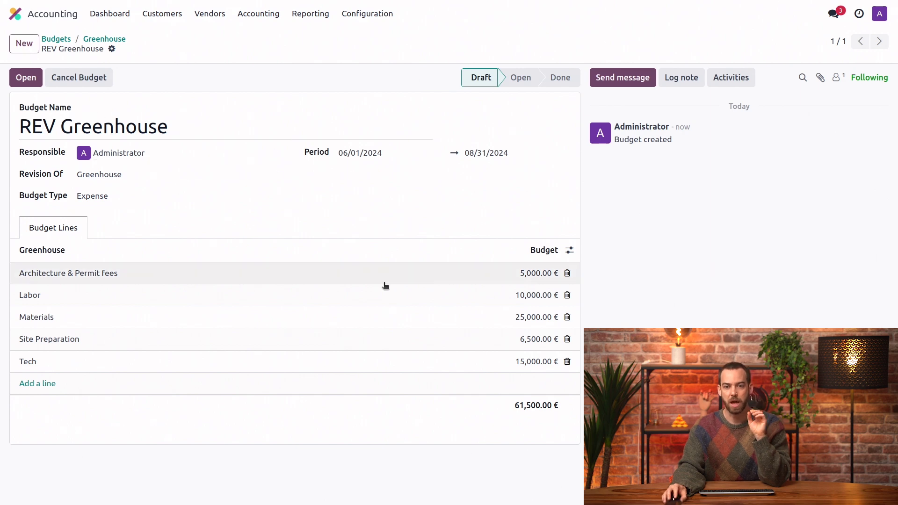
{"action": "left_click", "coordinate": [519, 321]}
{"action": "type", "text": "15"}
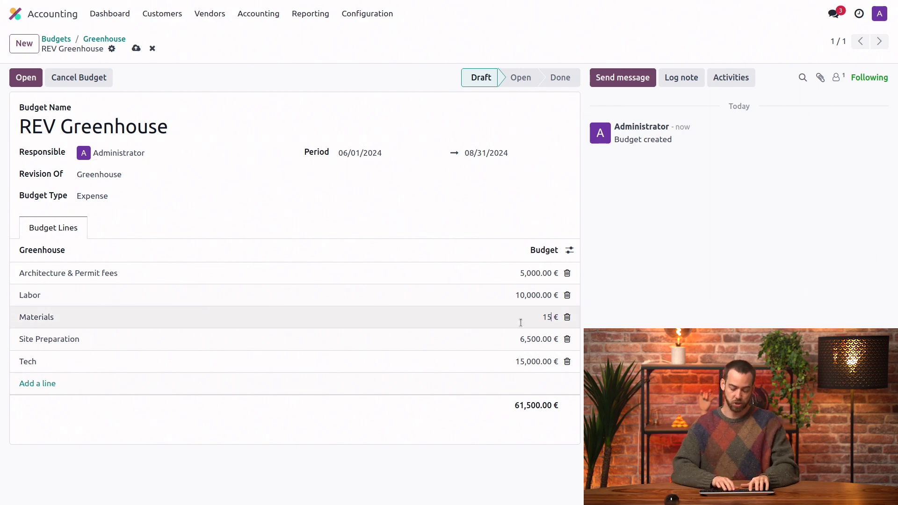
{"action": "type", "text": "000"}
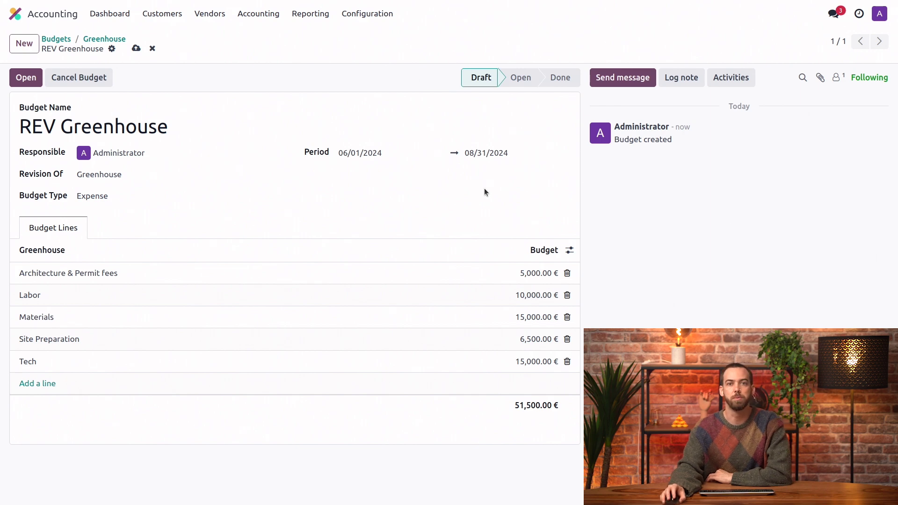
{"action": "left_click", "coordinate": [26, 77]}
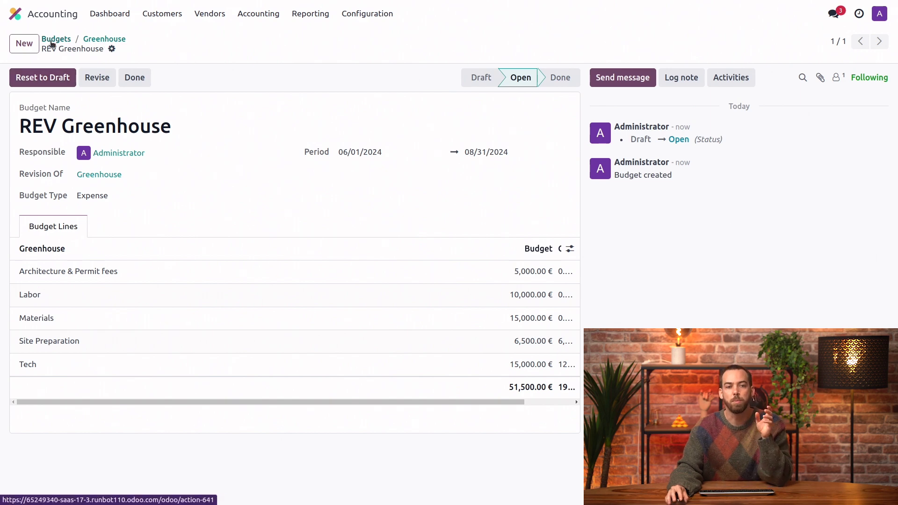
{"action": "left_click", "coordinate": [53, 41]}
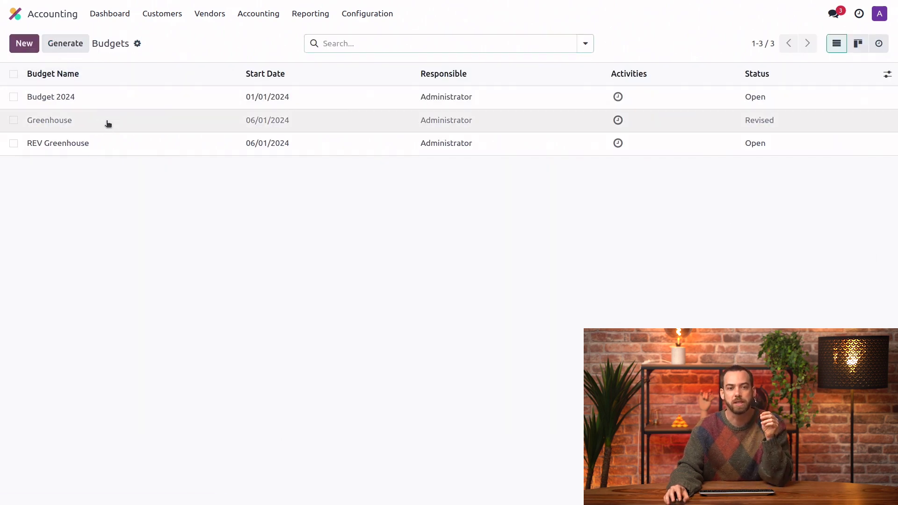
{"action": "left_click", "coordinate": [107, 121]}
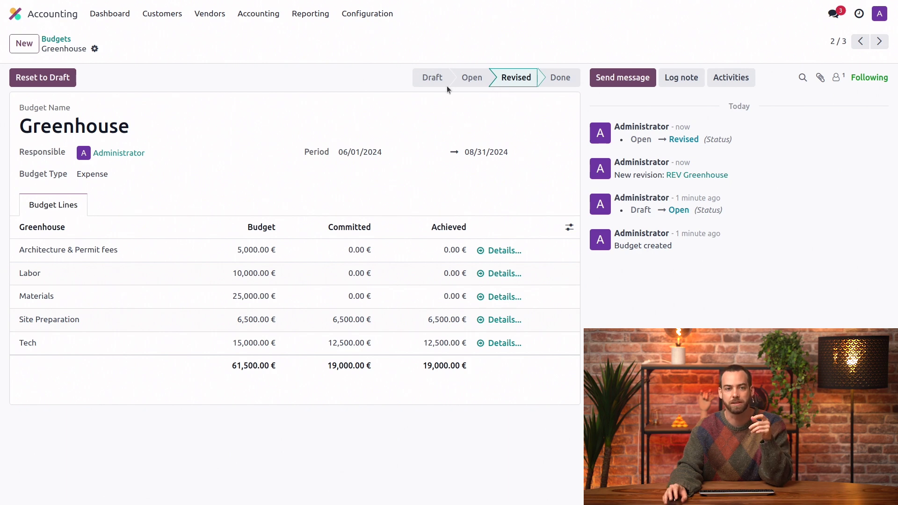
{"action": "left_click", "coordinate": [880, 40]}
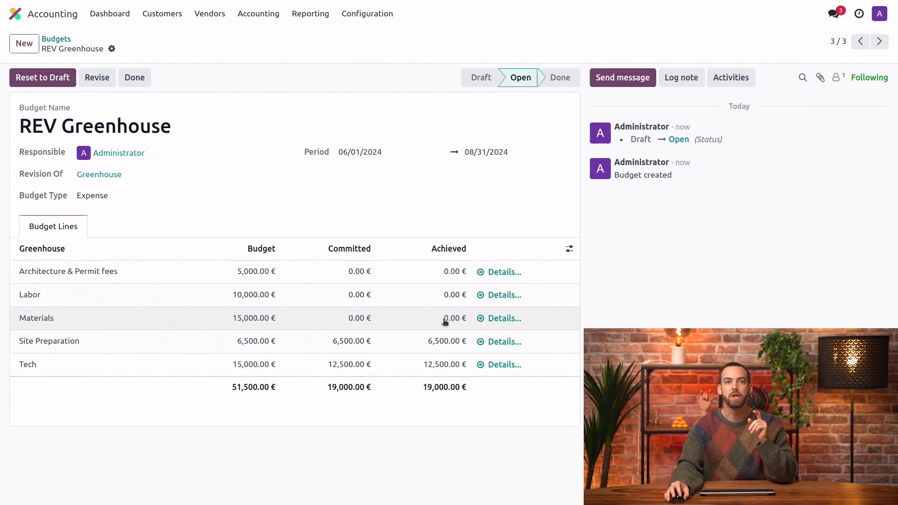
{"action": "left_click", "coordinate": [569, 249]}
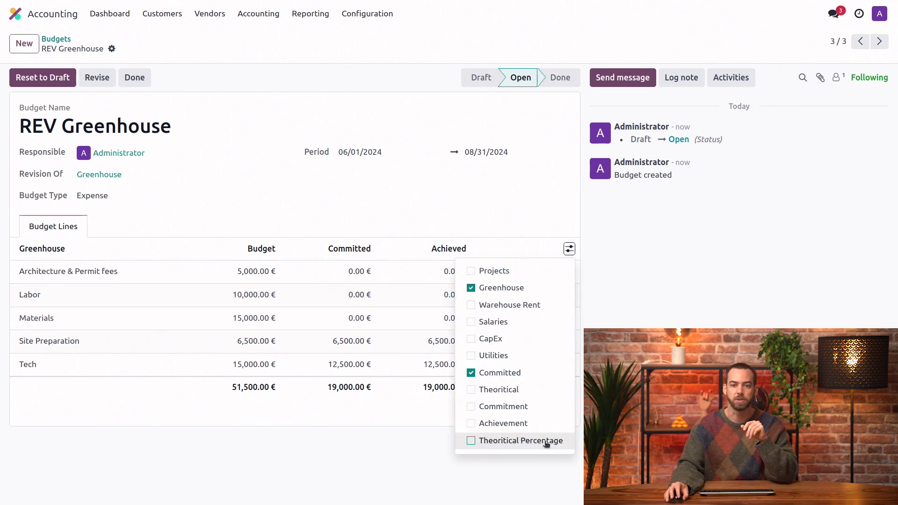
Step: Show the Theoritical column on REV Greenhouse lines (23,510.88 €), then return to the apps menu
{"action": "left_click", "coordinate": [527, 390]}
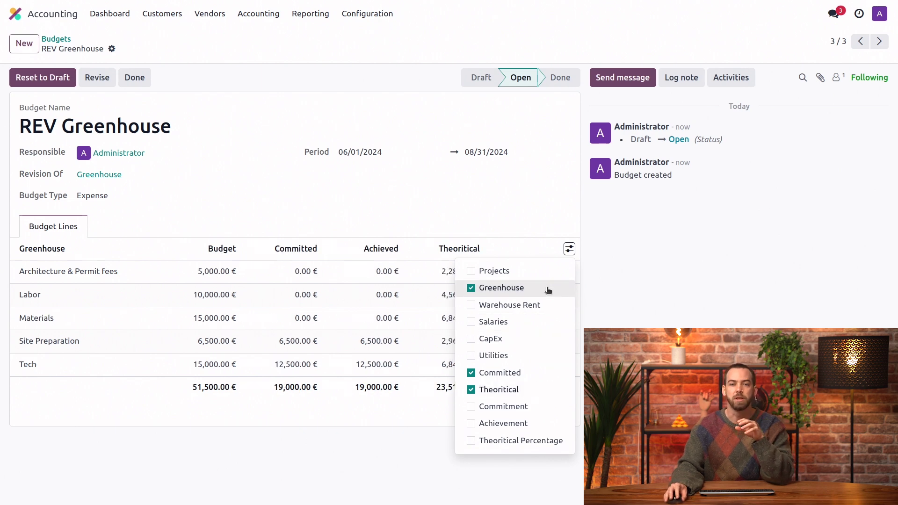
{"action": "left_click", "coordinate": [421, 202]}
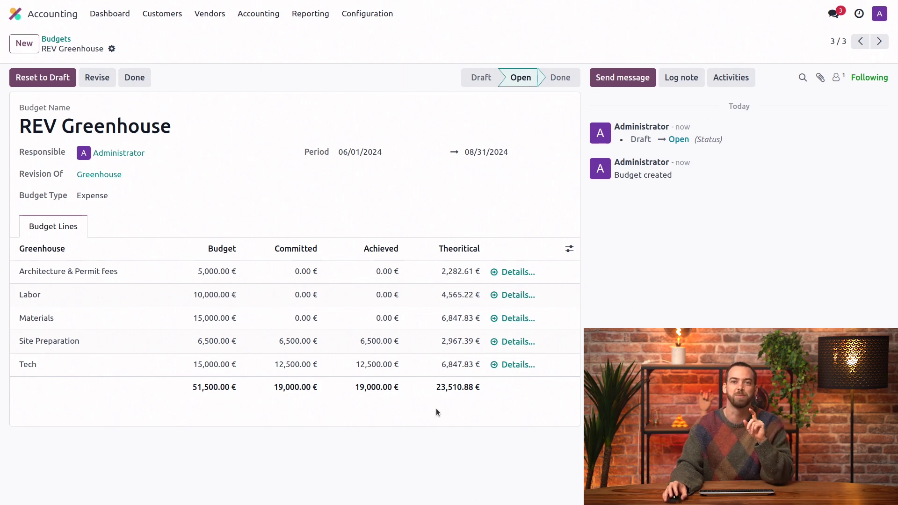
{"action": "left_click", "coordinate": [54, 17]}
Step: Create a new RFQ for vendor Greenhouse Experts with a Greenhouse Construction Kit 1 line
{"action": "left_click", "coordinate": [566, 163]}
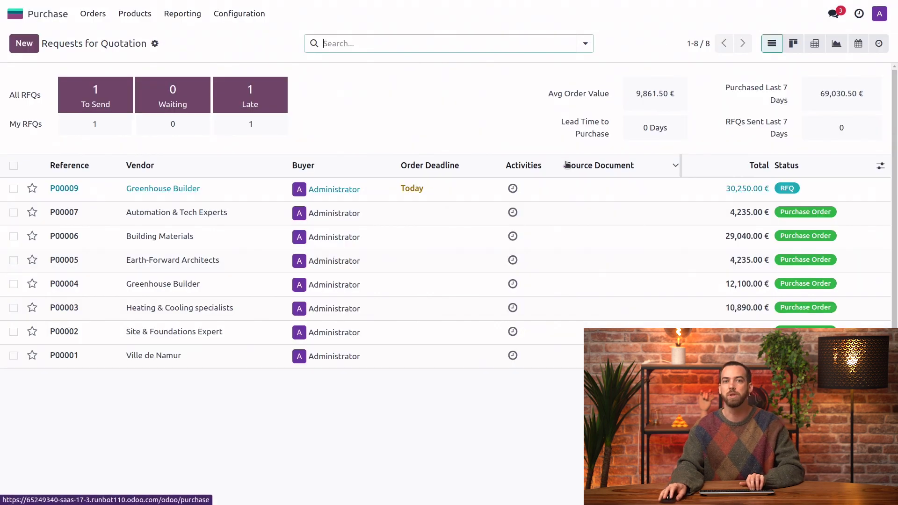
{"action": "left_click", "coordinate": [25, 43]}
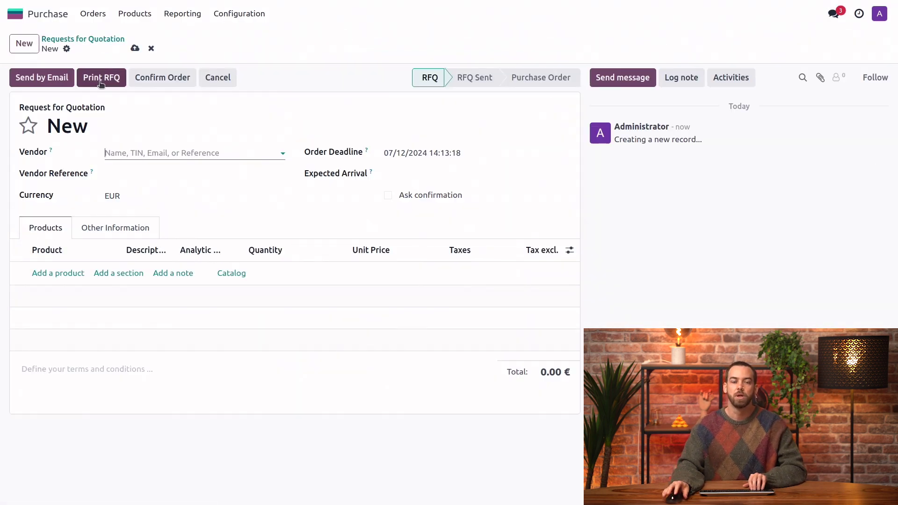
{"action": "type", "text": "gre"}
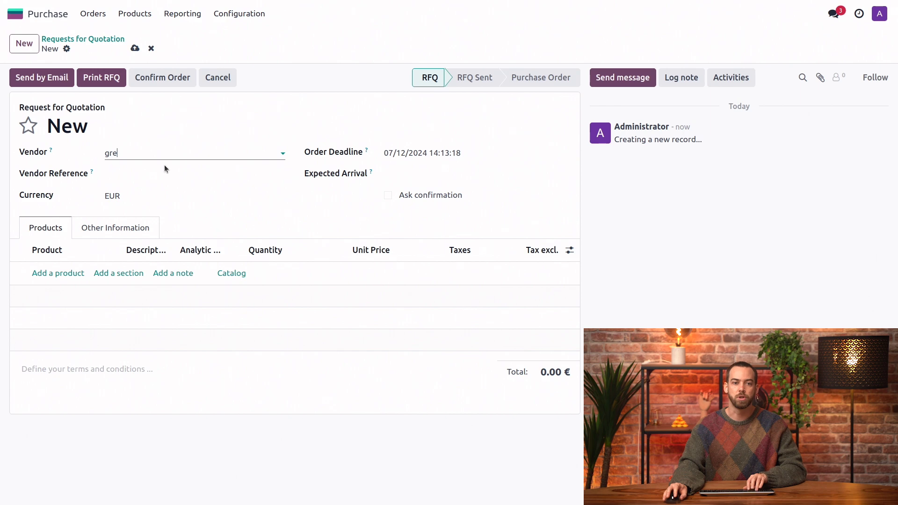
{"action": "left_click", "coordinate": [164, 174]}
{"action": "left_click", "coordinate": [54, 272]}
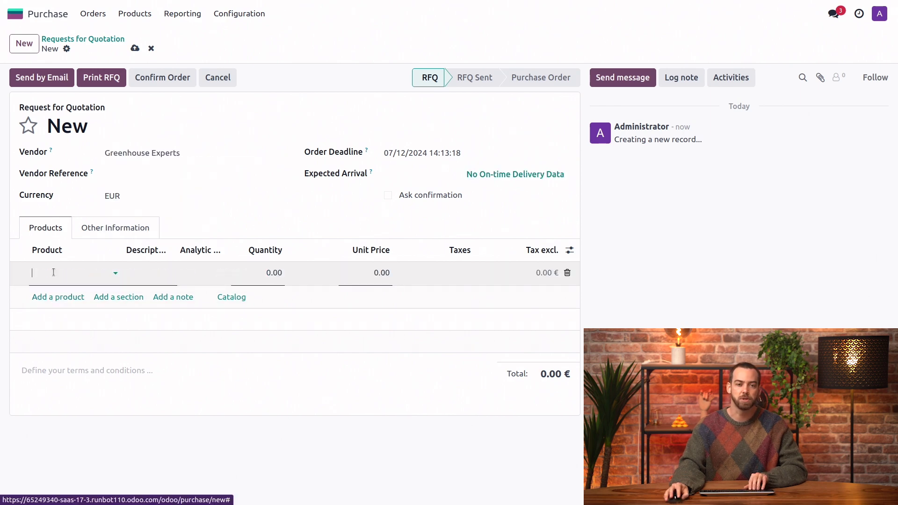
{"action": "type", "text": "gree"}
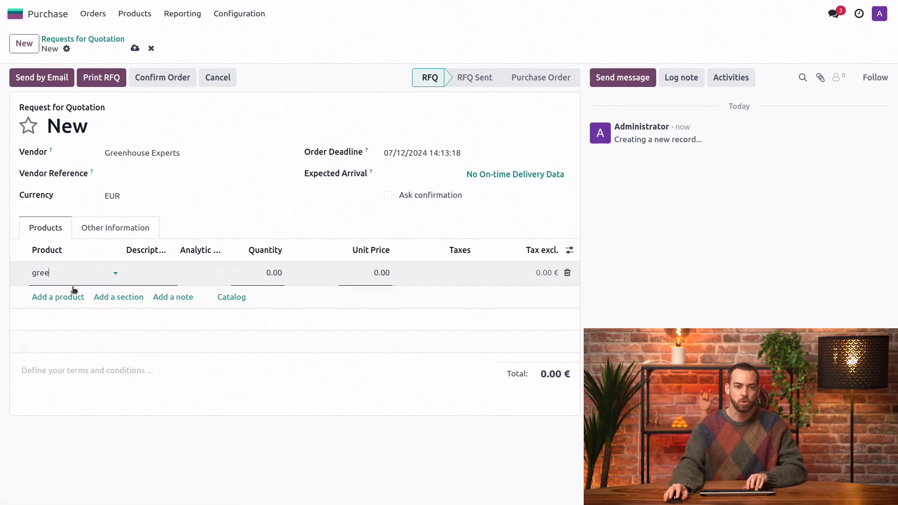
{"action": "key", "text": "BackSpace"}
{"action": "key", "text": "BackSpace"}
{"action": "key", "text": "BackSpace"}
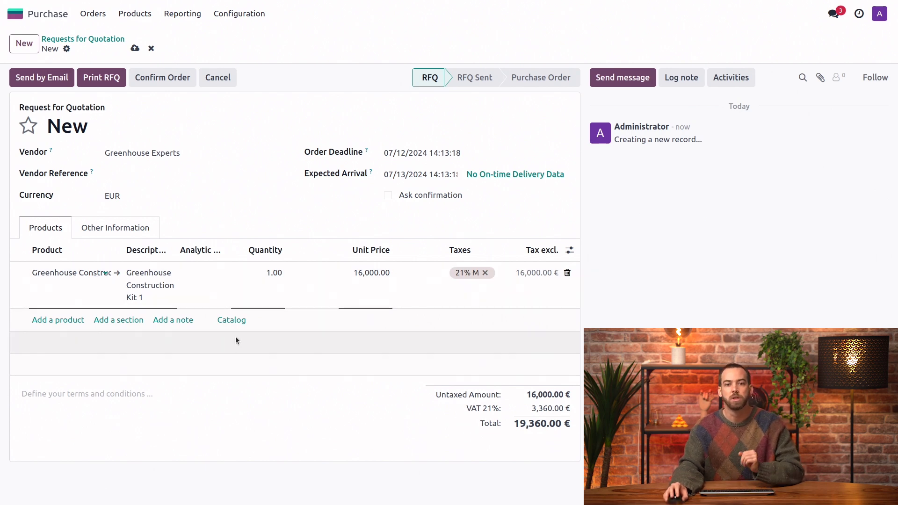
Step: Charge the kit line to the Greenhouse Materials analytic account and save RFQ P00012
{"action": "left_click", "coordinate": [205, 285]}
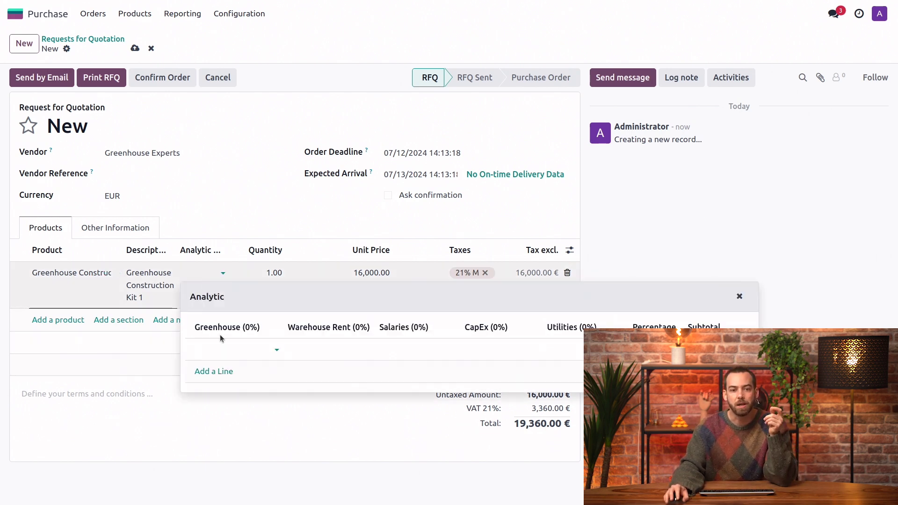
{"action": "left_click", "coordinate": [232, 348]}
{"action": "left_click", "coordinate": [224, 400]}
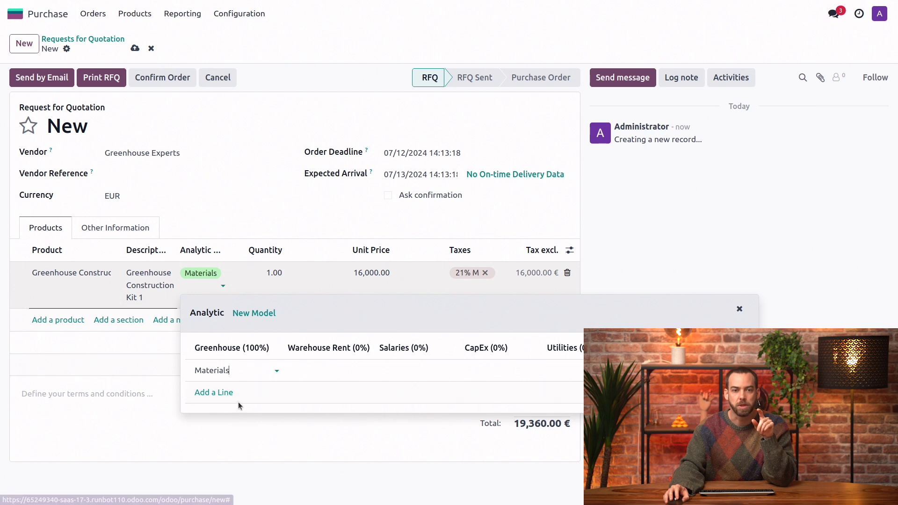
{"action": "left_click", "coordinate": [262, 221]}
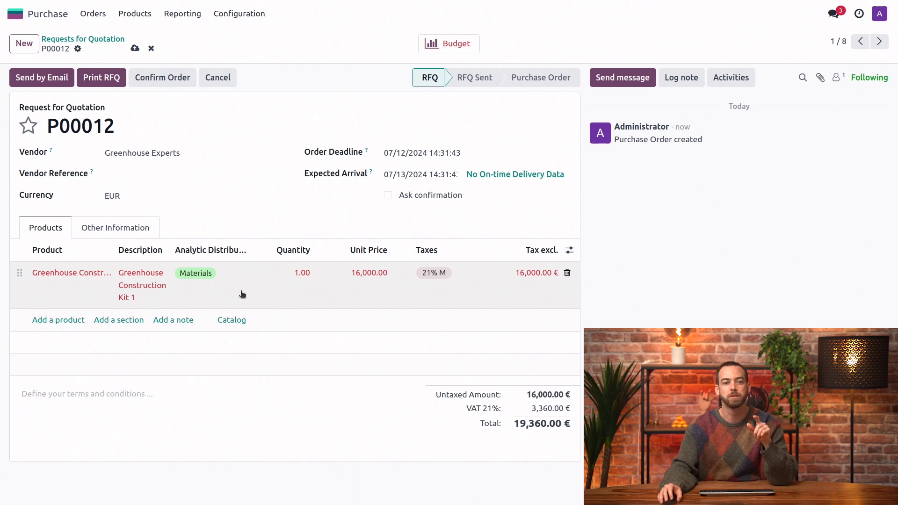
{"action": "left_click", "coordinate": [74, 293]}
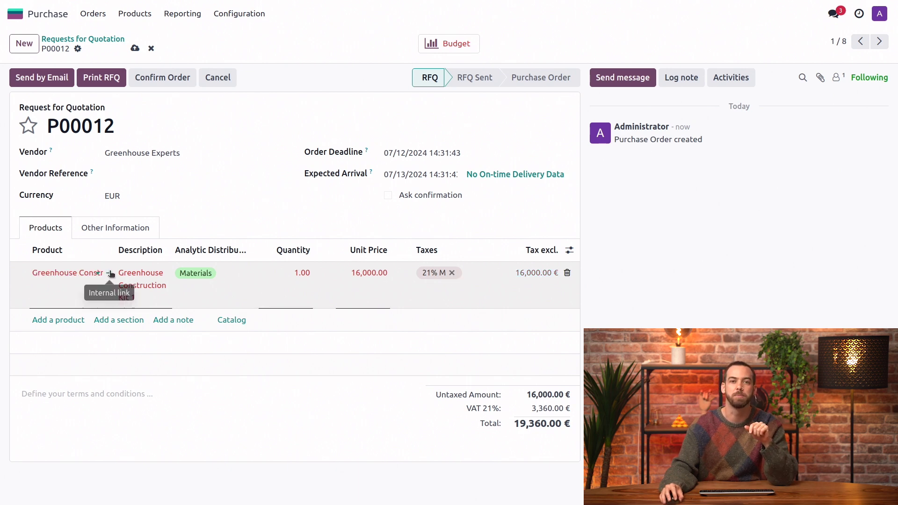
Step: View Greenhouse Construction Kit 1's vendor prices, with Building Materials cheapest at 10,500 €
{"action": "left_click", "coordinate": [110, 271]}
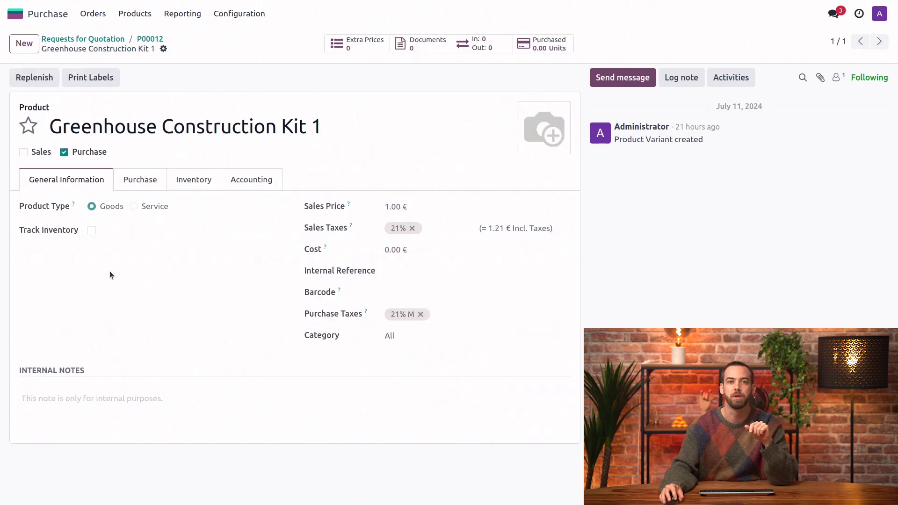
{"action": "left_click", "coordinate": [140, 185]}
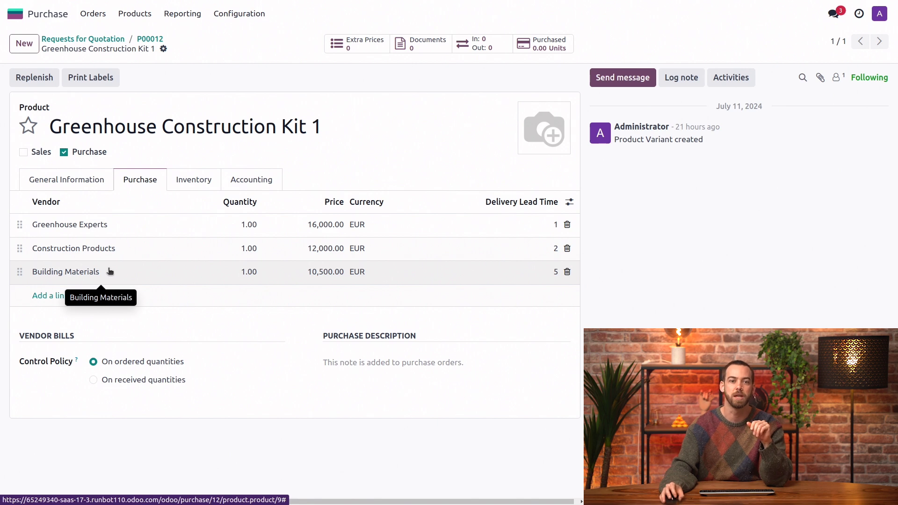
Step: Switch P00012's vendor to Building Materials and re-add Greenhouse Construction Kit 1 as its line
{"action": "left_click", "coordinate": [151, 40]}
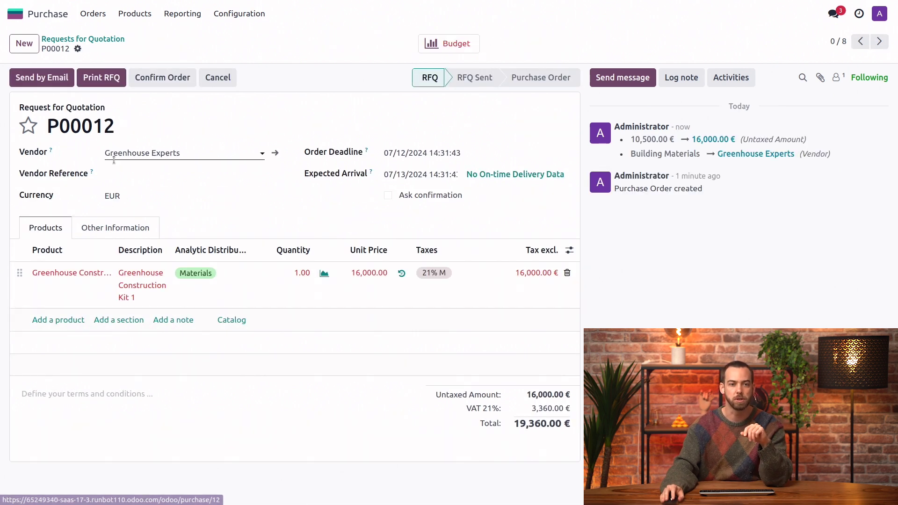
{"action": "left_click", "coordinate": [200, 153]}
{"action": "type", "text": "bui"}
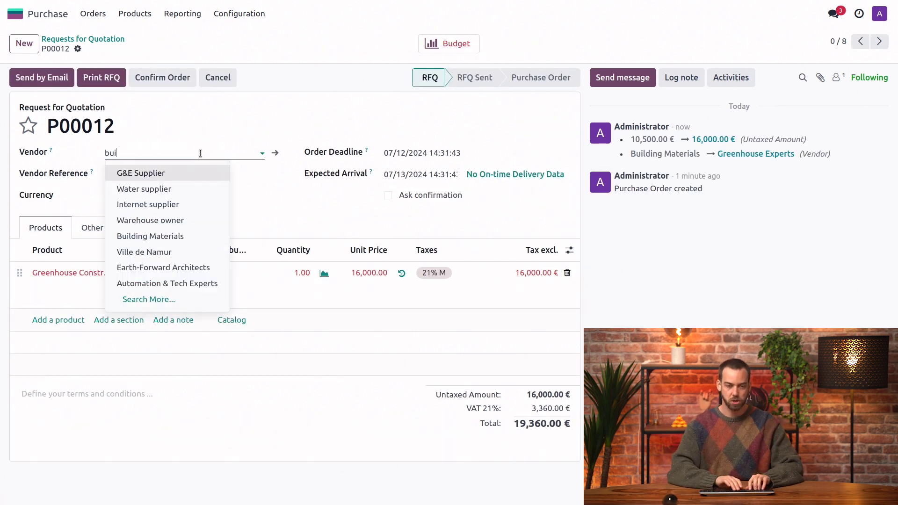
{"action": "type", "text": "ld"}
{"action": "left_click", "coordinate": [161, 173]}
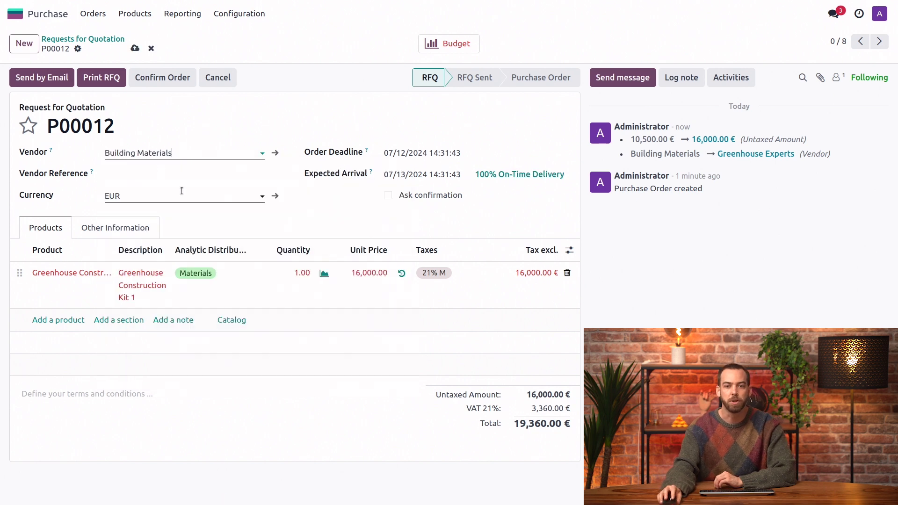
{"action": "left_click", "coordinate": [567, 274]}
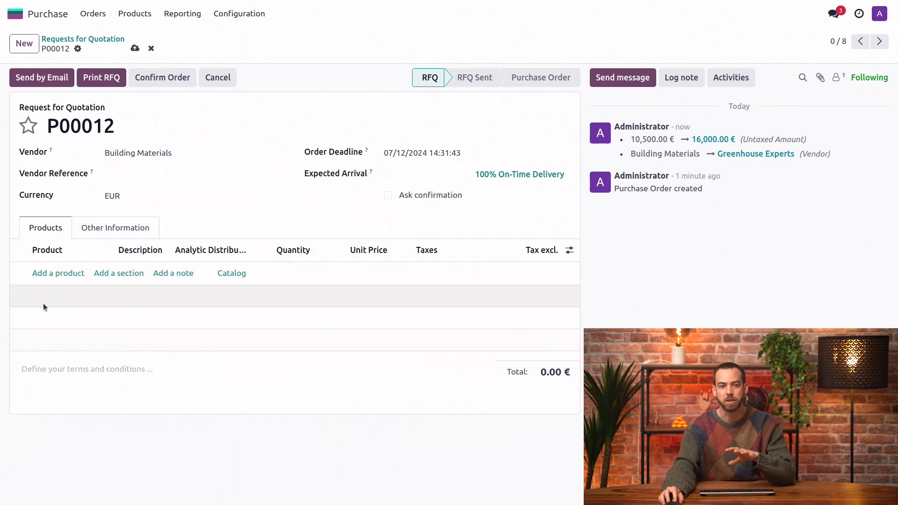
{"action": "left_click", "coordinate": [49, 274]}
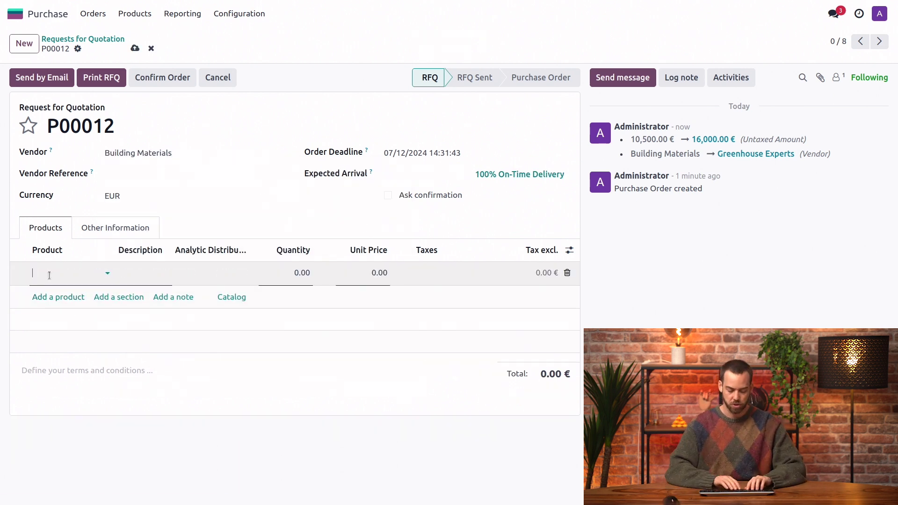
{"action": "type", "text": "green"}
{"action": "left_click", "coordinate": [94, 292]}
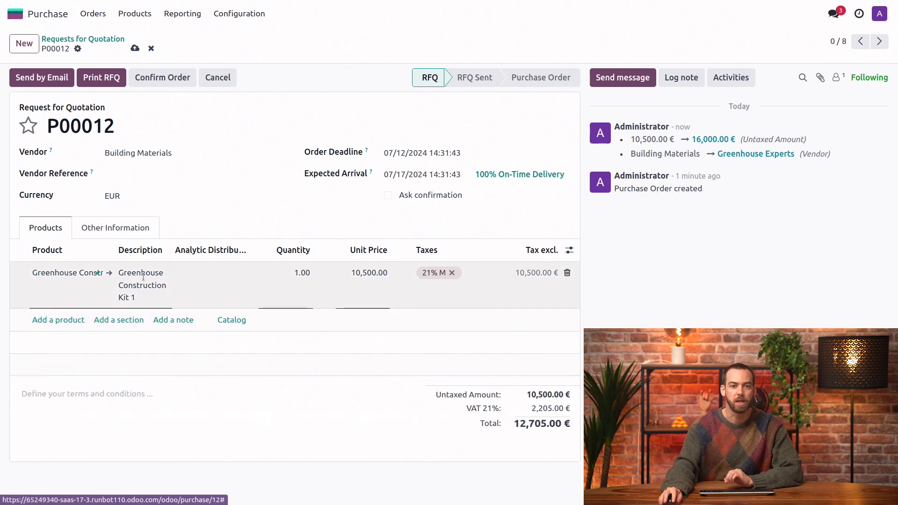
Step: Charge the line to the Materials analytic account, confirm the order, and view its budget report
{"action": "left_click", "coordinate": [204, 274]}
{"action": "left_click", "coordinate": [214, 349]}
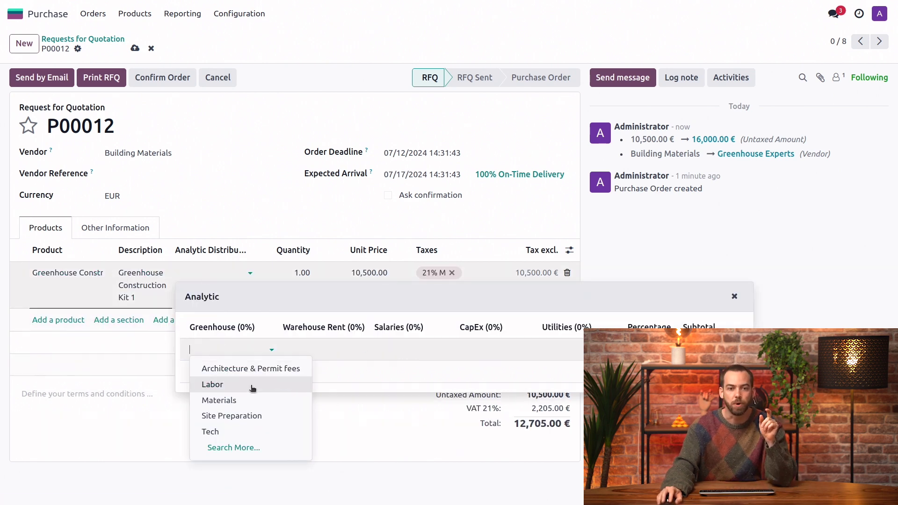
{"action": "left_click", "coordinate": [245, 401]}
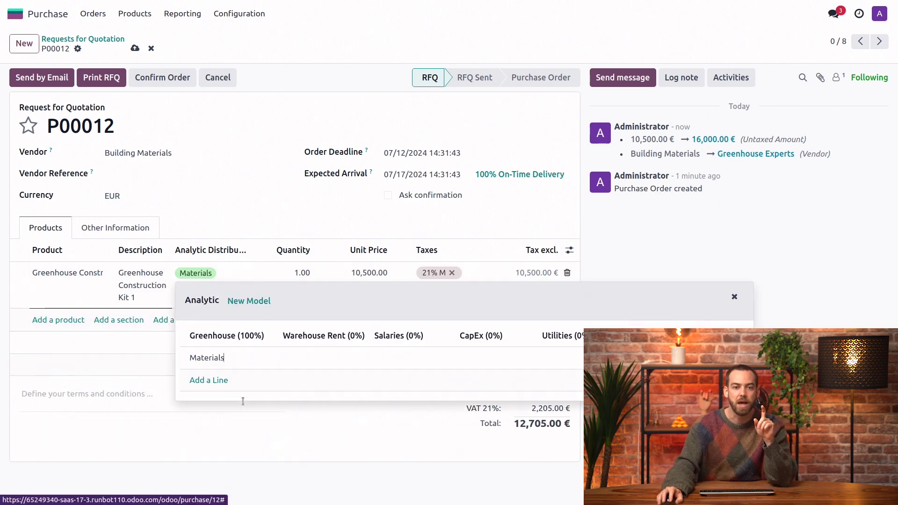
{"action": "left_click", "coordinate": [263, 213]}
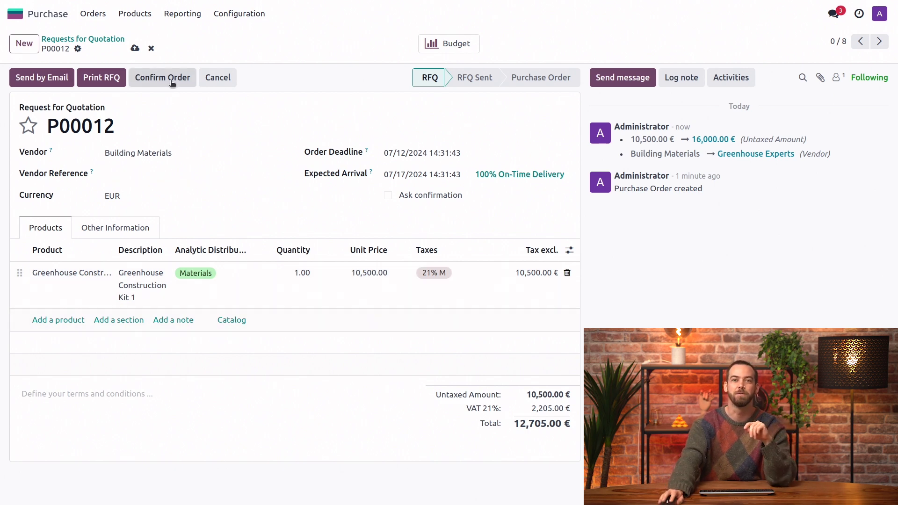
{"action": "left_click", "coordinate": [171, 80]}
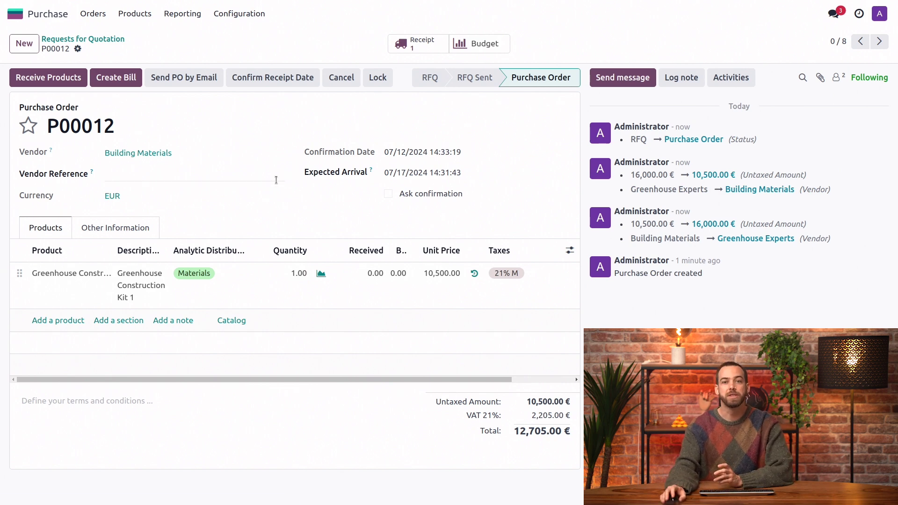
{"action": "left_click", "coordinate": [482, 44]}
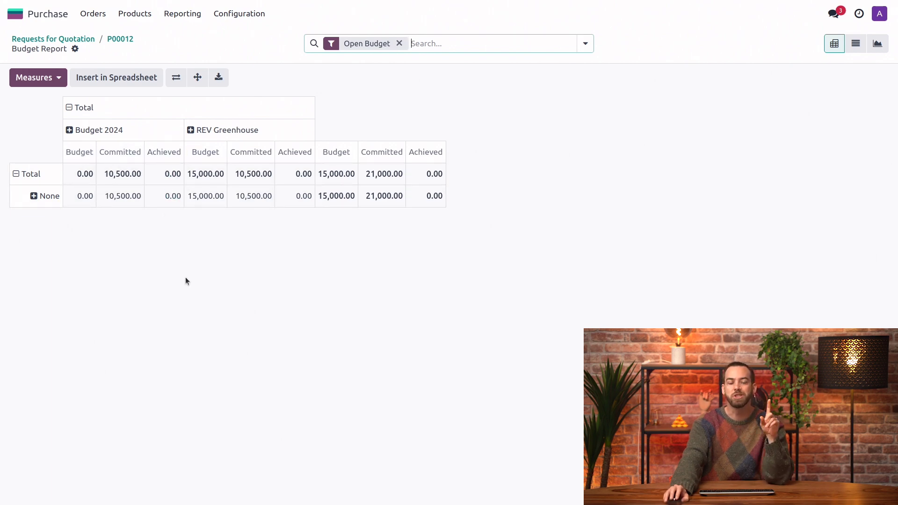
Step: Check the REV Greenhouse budget: Materials shows 10,500 € committed of 15,000 €
{"action": "left_click", "coordinate": [38, 15]}
{"action": "left_click", "coordinate": [648, 157]}
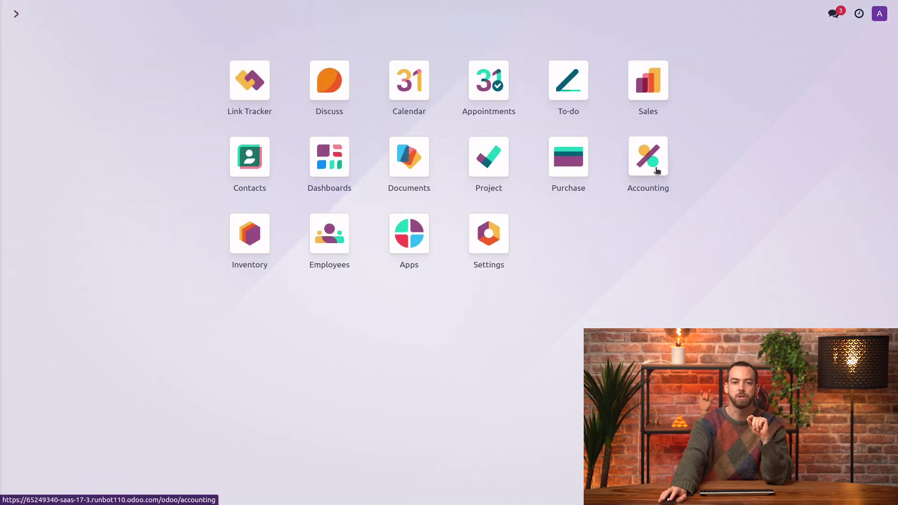
{"action": "left_click", "coordinate": [258, 14]}
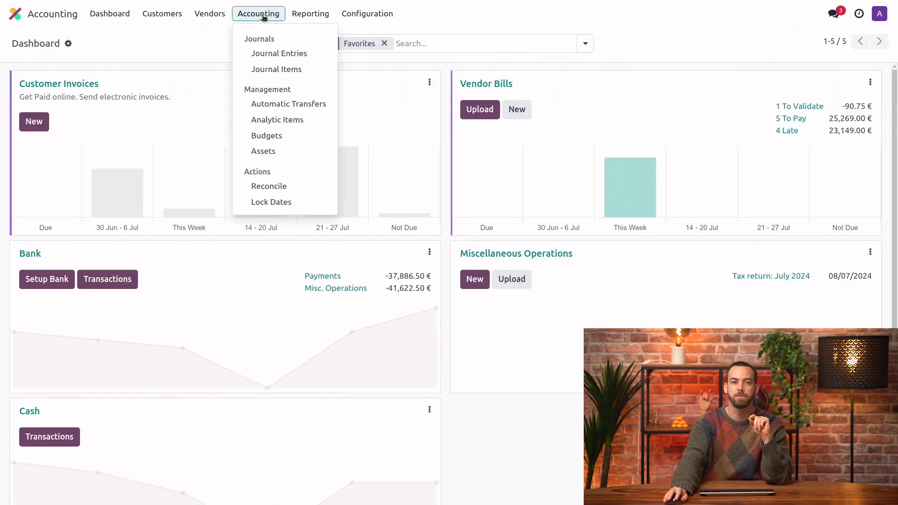
{"action": "left_click", "coordinate": [286, 137]}
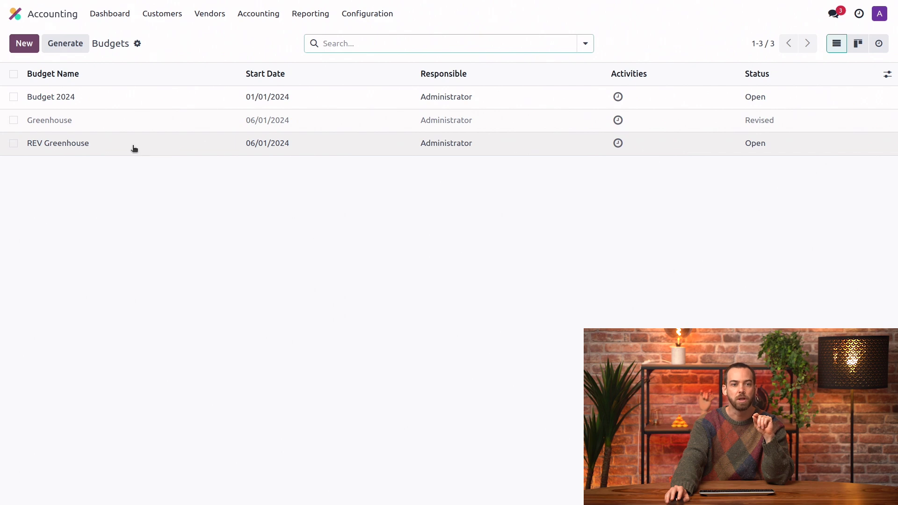
{"action": "left_click", "coordinate": [134, 146]}
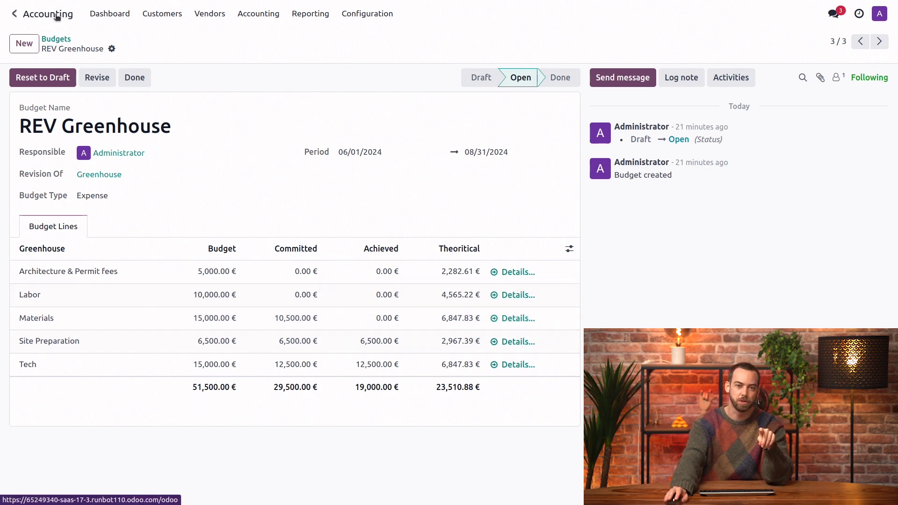
{"action": "left_click", "coordinate": [58, 14]}
Step: Create a vendor bill from P00012 dated 07/12/2024 and post it
{"action": "left_click", "coordinate": [568, 155]}
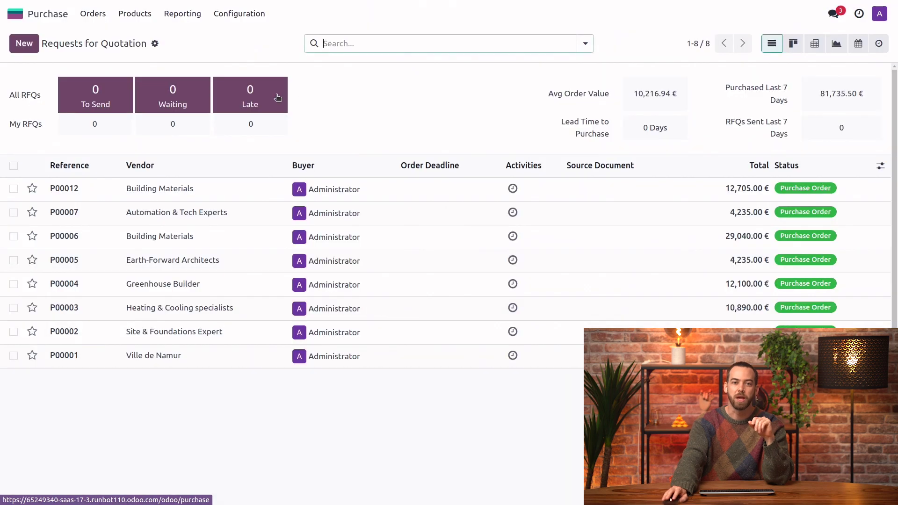
{"action": "left_click", "coordinate": [194, 195]}
{"action": "left_click", "coordinate": [116, 77]}
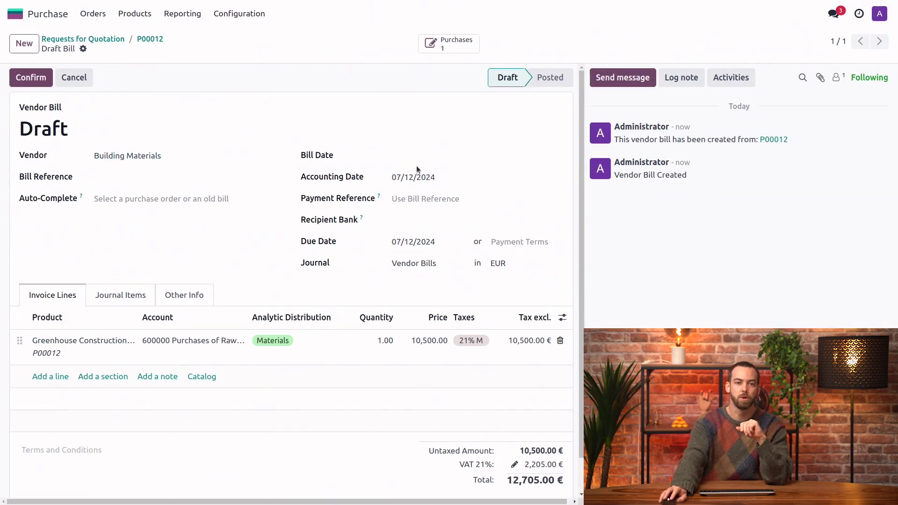
{"action": "left_click", "coordinate": [416, 163]}
{"action": "left_click", "coordinate": [539, 273]}
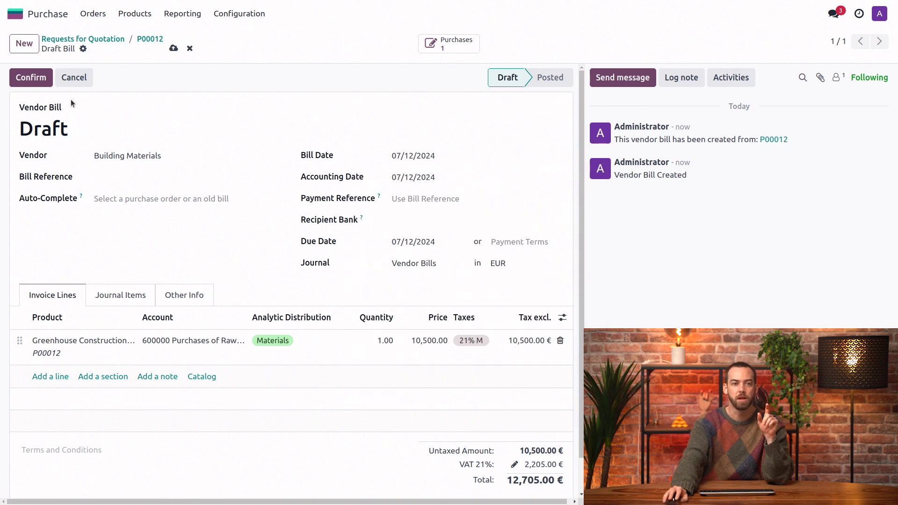
{"action": "left_click", "coordinate": [31, 80]}
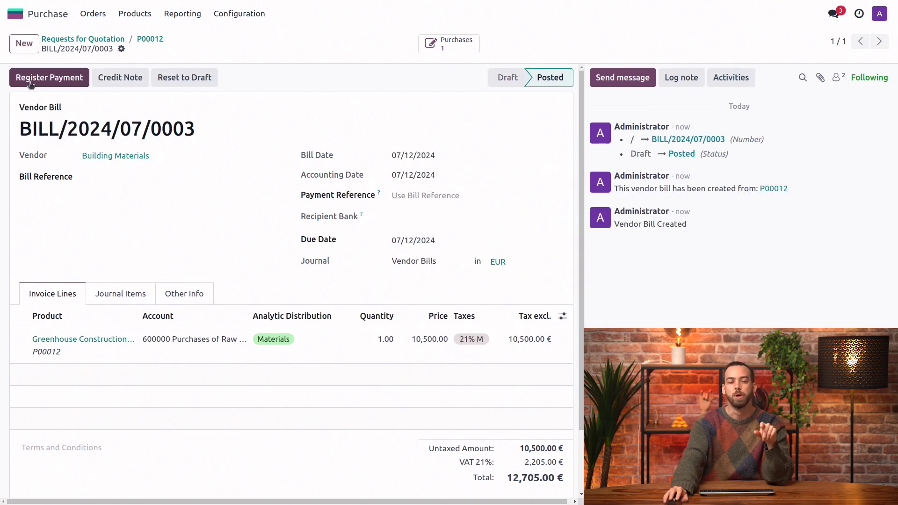
Step: Open REV Greenhouse's Materials report and list its entries: the 15,000 budget and P00012
{"action": "left_click", "coordinate": [15, 14]}
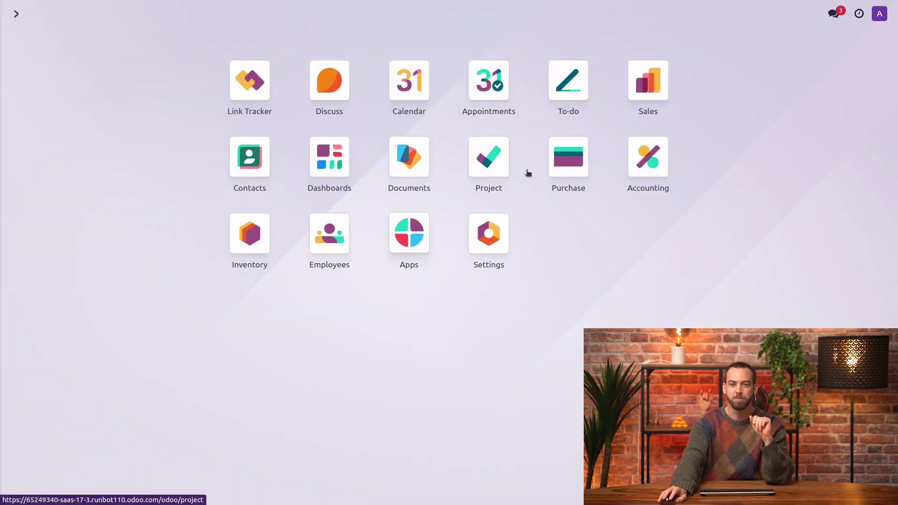
{"action": "left_click", "coordinate": [667, 167]}
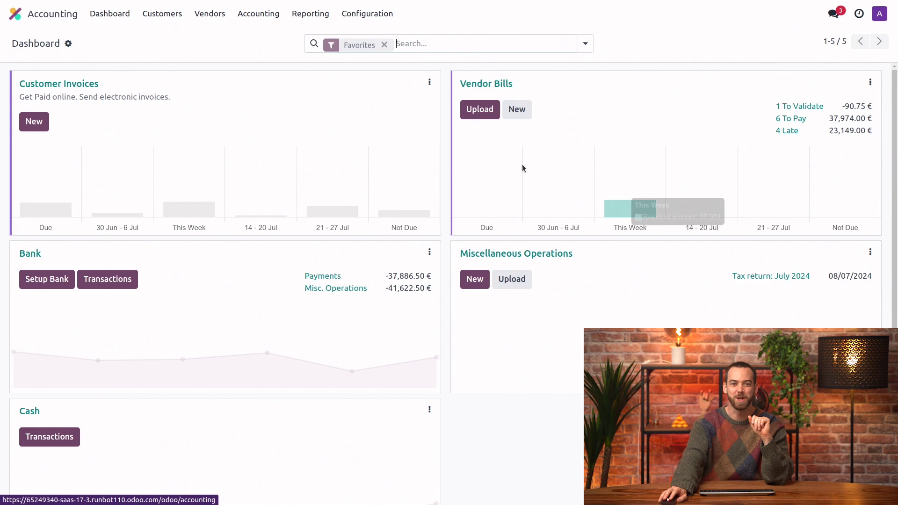
{"action": "left_click", "coordinate": [258, 13]}
{"action": "left_click", "coordinate": [291, 138]}
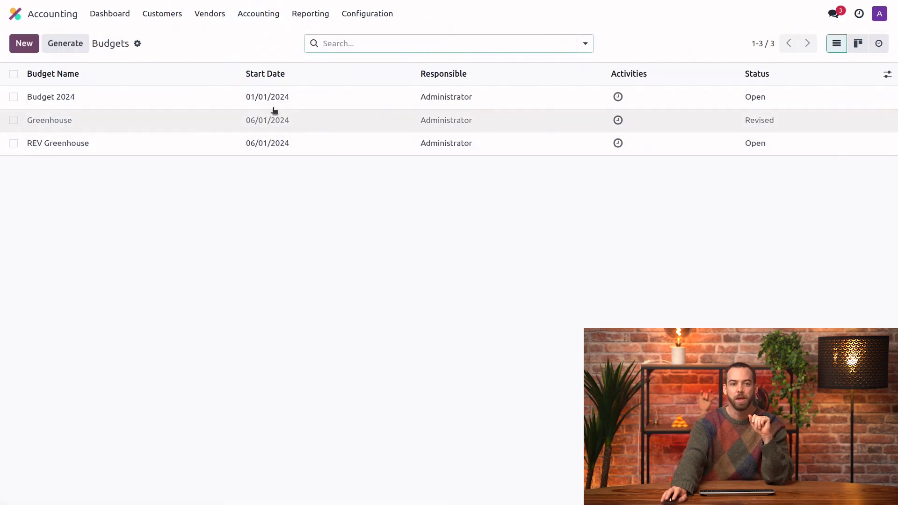
{"action": "left_click", "coordinate": [316, 143]}
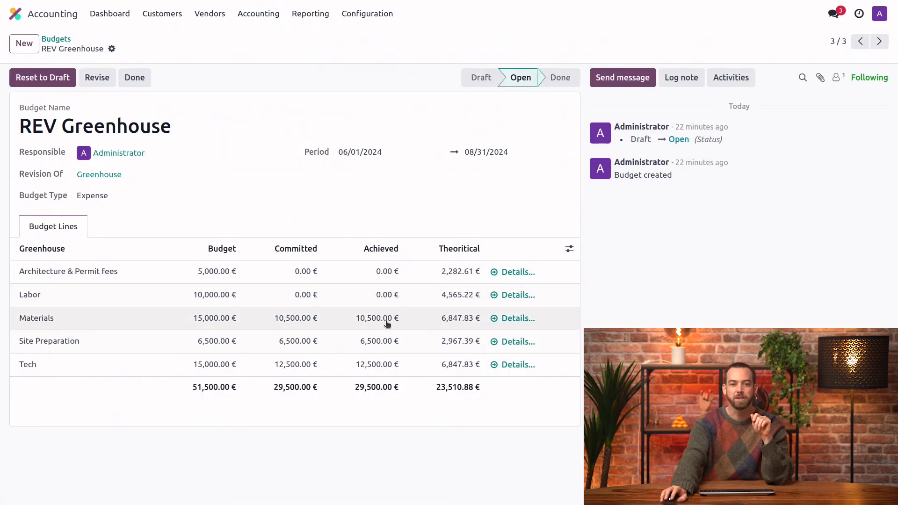
{"action": "left_click", "coordinate": [516, 319]}
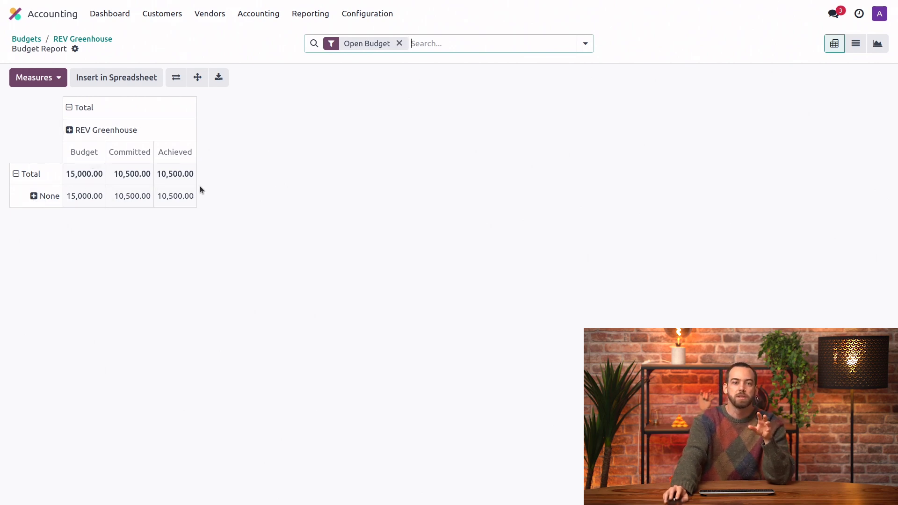
{"action": "left_click", "coordinate": [94, 179]}
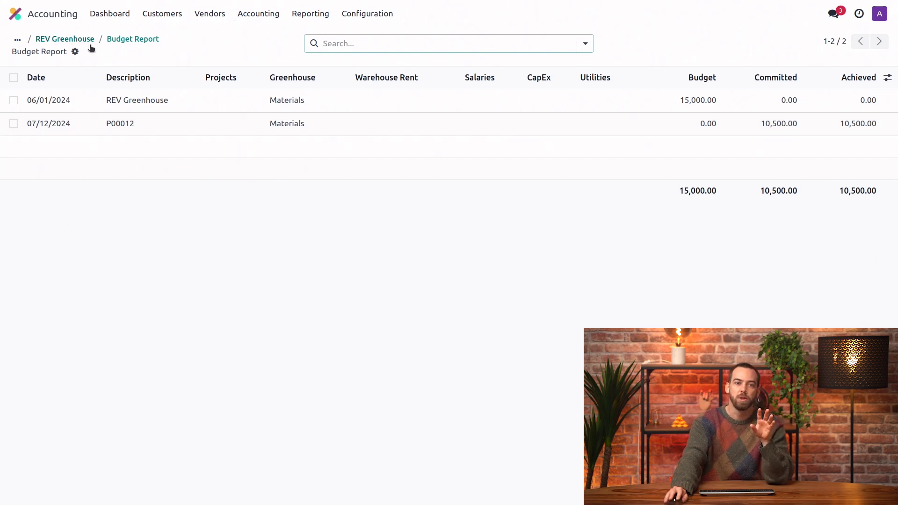
Step: Generate monthly budgets from Budget 2024, split by the Utilities analytic plan
{"action": "left_click", "coordinate": [17, 40]}
{"action": "left_click", "coordinate": [36, 62]}
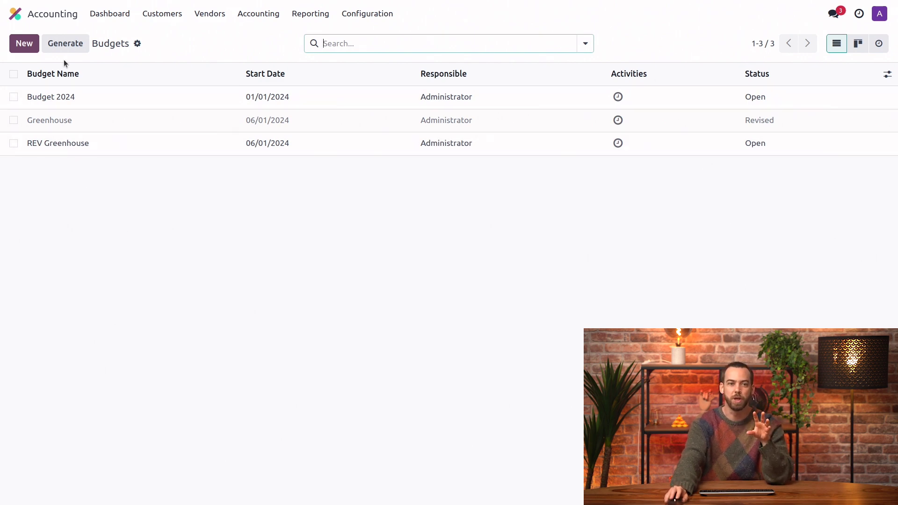
{"action": "left_click", "coordinate": [14, 97]}
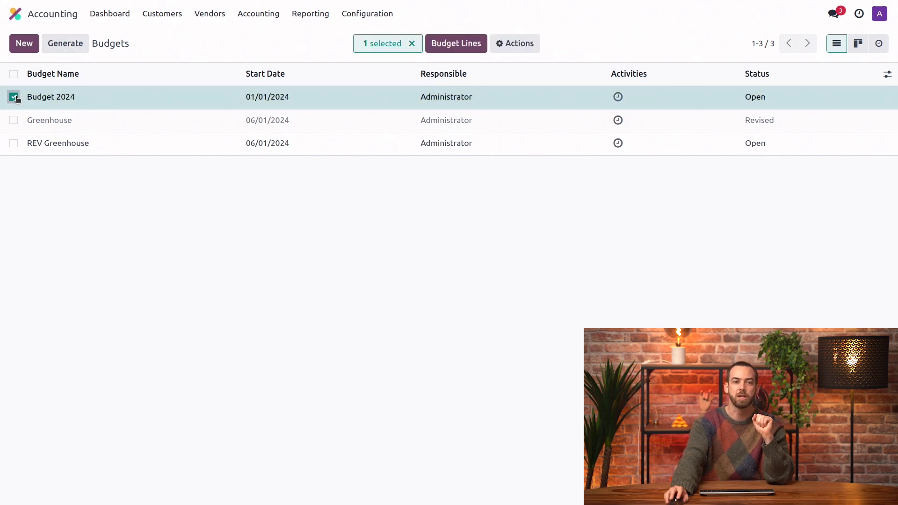
{"action": "left_click", "coordinate": [67, 44]}
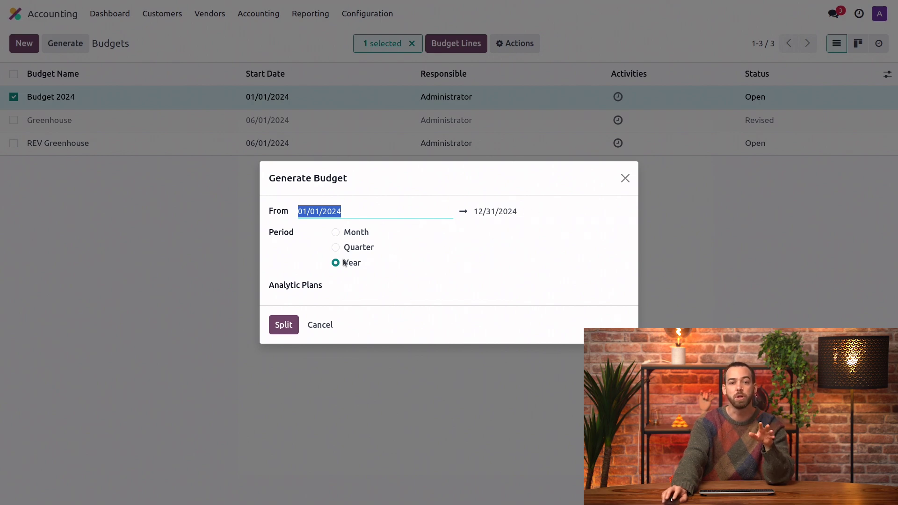
{"action": "left_click", "coordinate": [336, 233]}
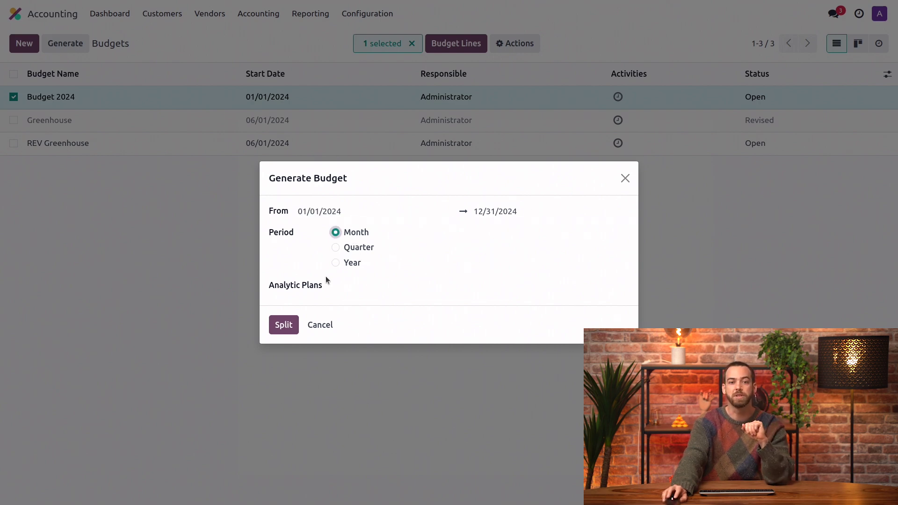
{"action": "left_click", "coordinate": [379, 283]}
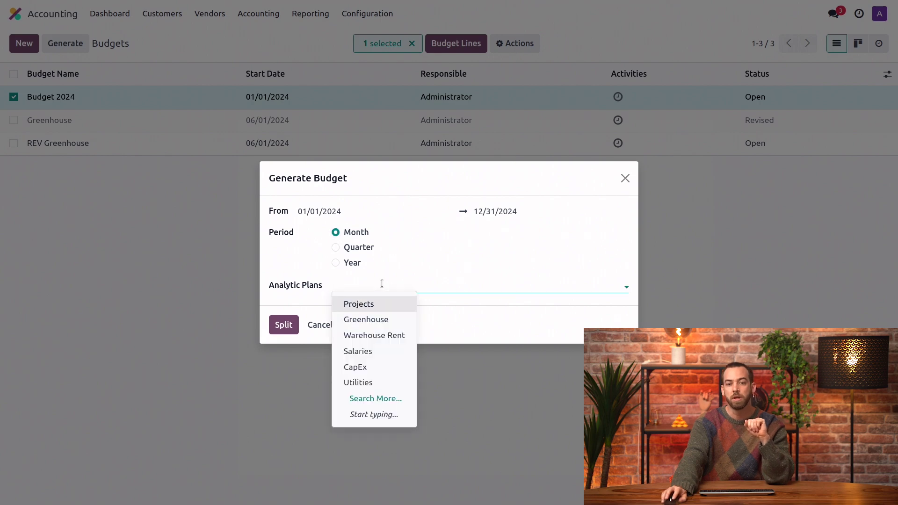
{"action": "left_click", "coordinate": [379, 384]}
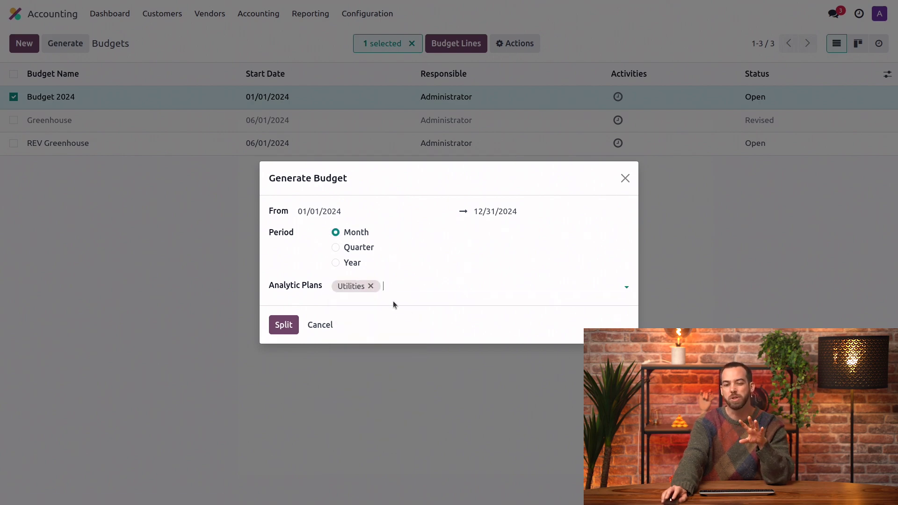
{"action": "left_click", "coordinate": [292, 330]}
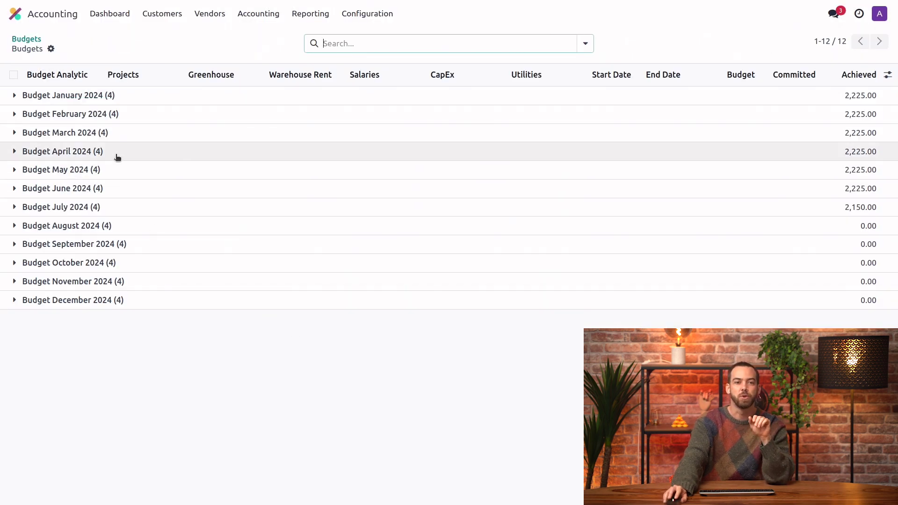
Step: Show the Utilities column on Budget January 2024's lines, then return to the budgets list
{"action": "left_click", "coordinate": [26, 40]}
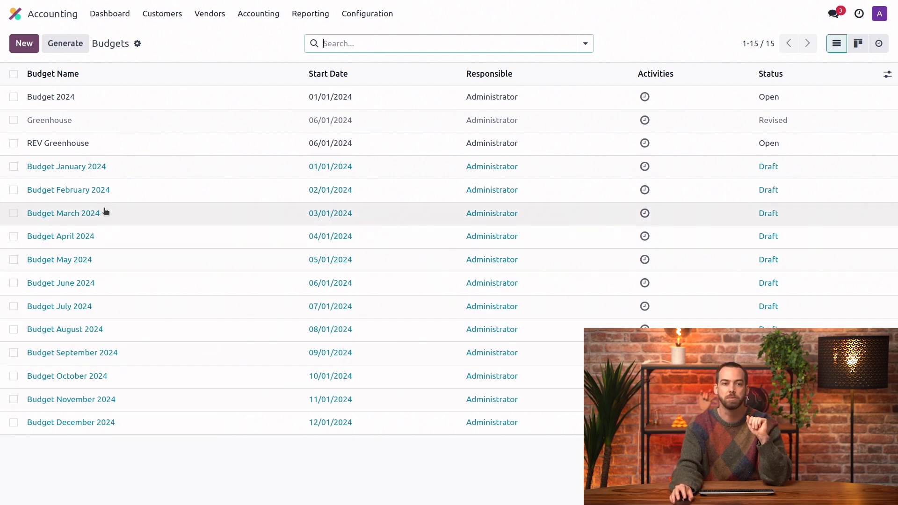
{"action": "left_click", "coordinate": [160, 173]}
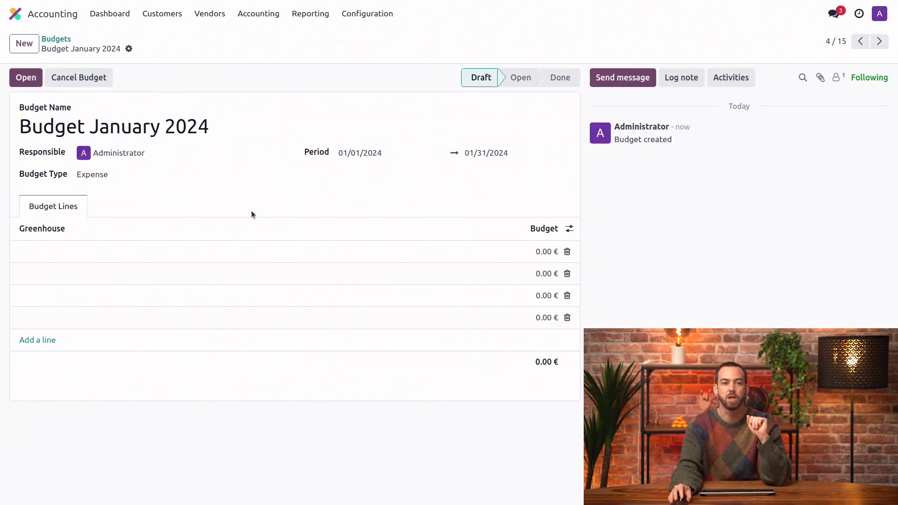
{"action": "left_click", "coordinate": [570, 229]}
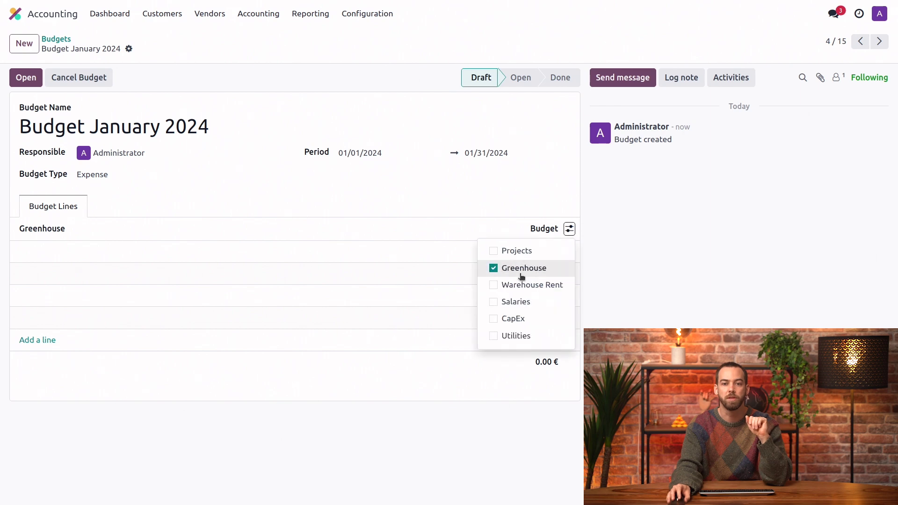
{"action": "left_click", "coordinate": [521, 339]}
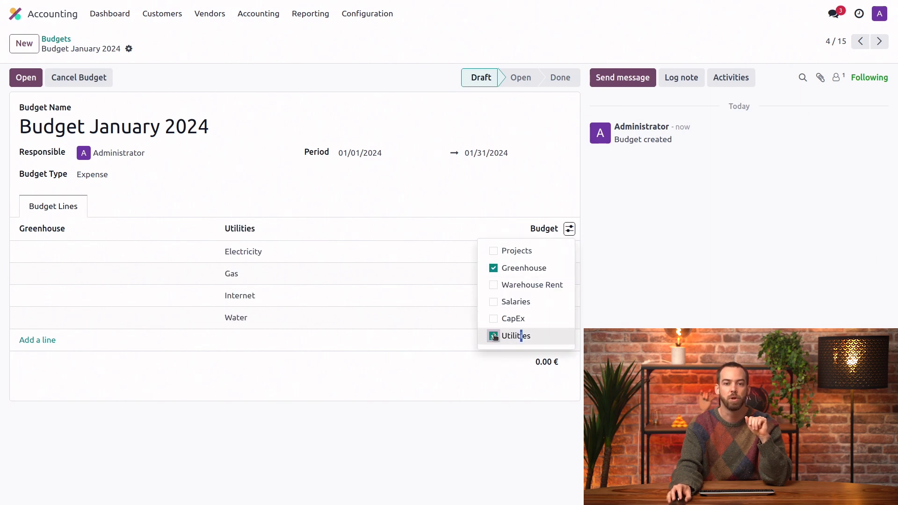
{"action": "left_click", "coordinate": [400, 209]}
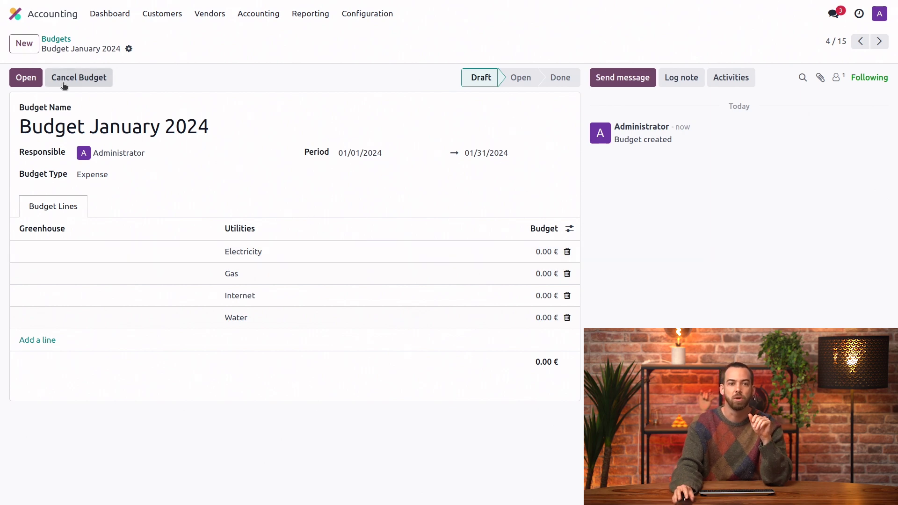
{"action": "left_click", "coordinate": [59, 39]}
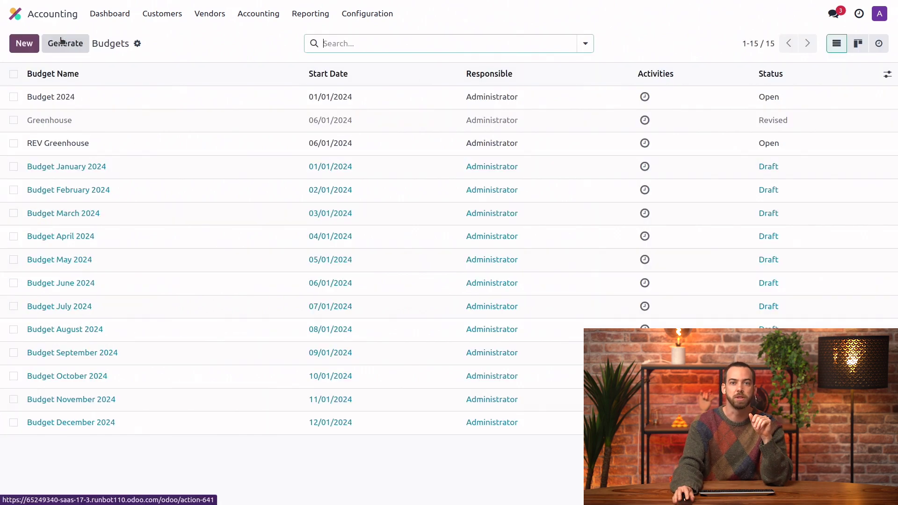
Step: Select all fifteen budgets and view their 67 combined budget lines
{"action": "left_click", "coordinate": [13, 75]}
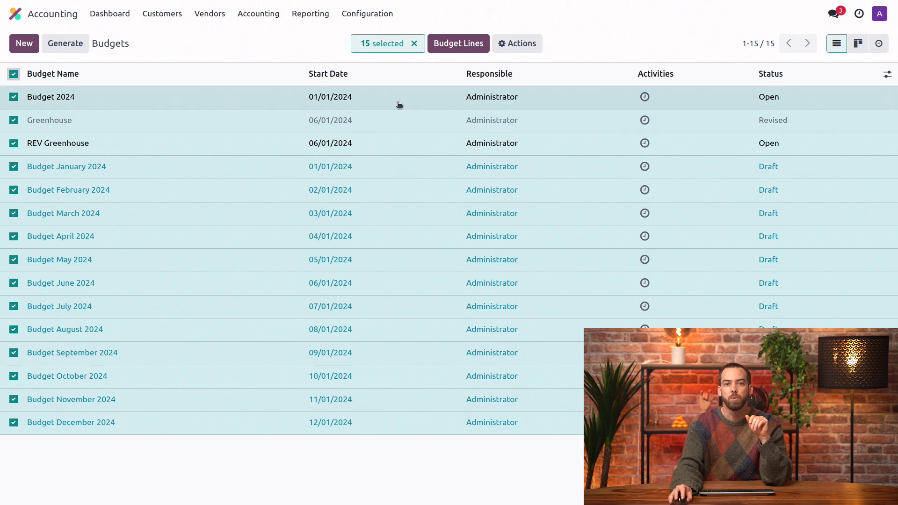
{"action": "left_click", "coordinate": [463, 50]}
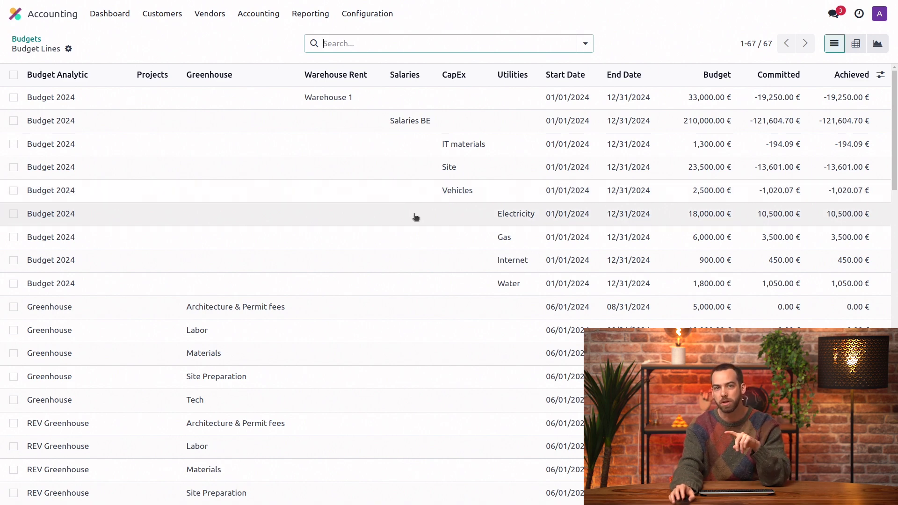
Step: Open the Budget Report and switch it from pivot to list, then to graph view
{"action": "left_click", "coordinate": [310, 14]}
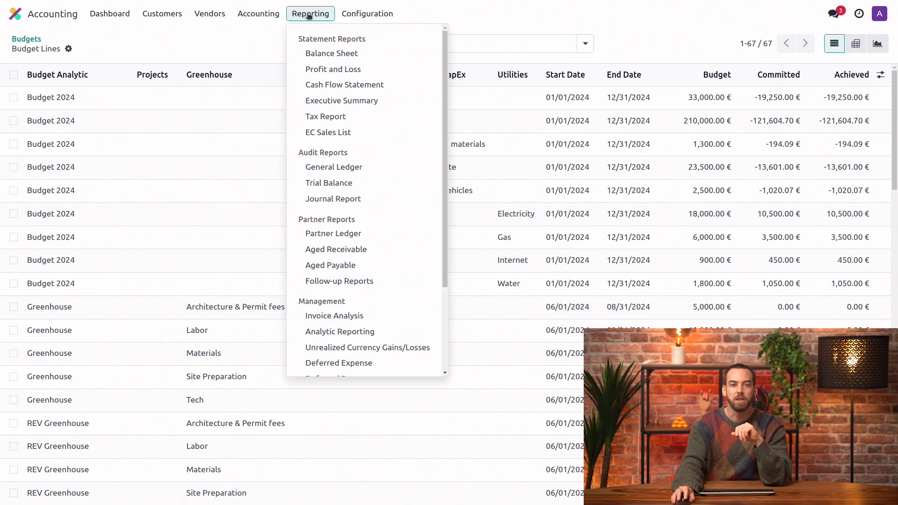
{"action": "scroll", "coordinate": [316, 130], "scroll_direction": "down", "scroll_amount": 3}
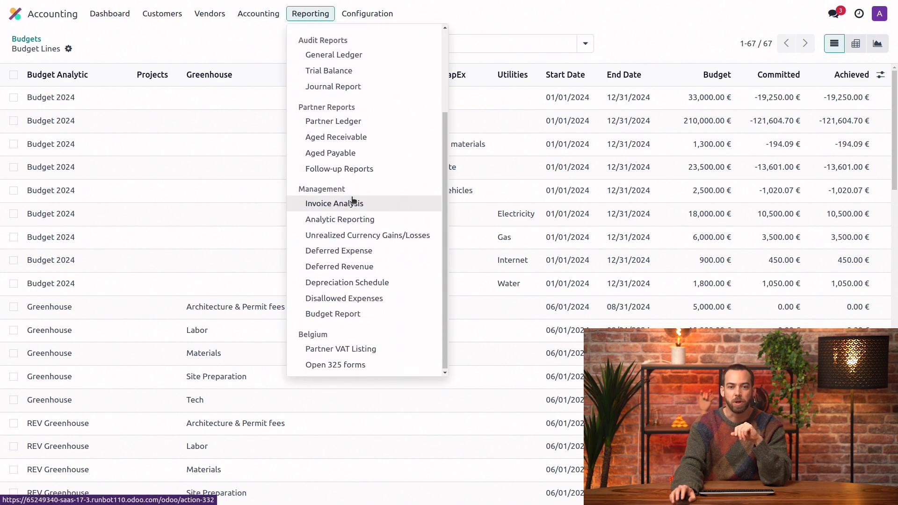
{"action": "left_click", "coordinate": [374, 320]}
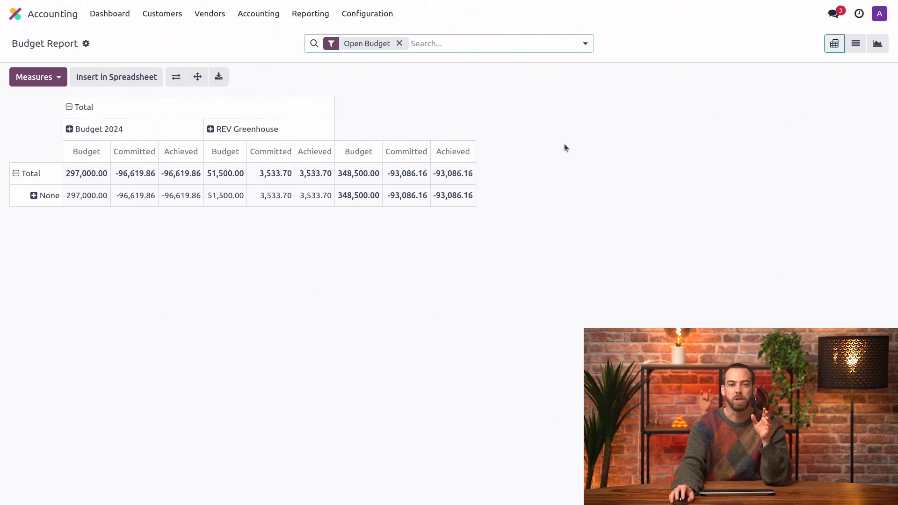
{"action": "left_click", "coordinate": [855, 43]}
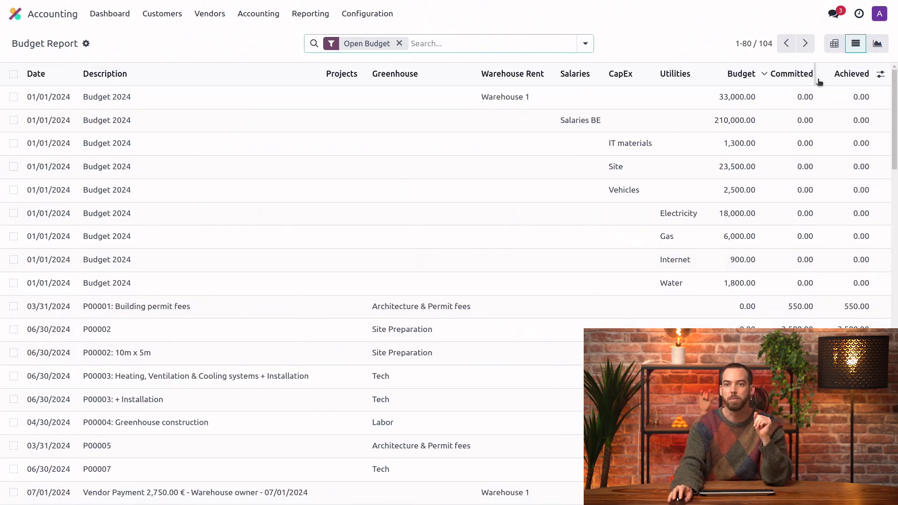
{"action": "left_click", "coordinate": [878, 44]}
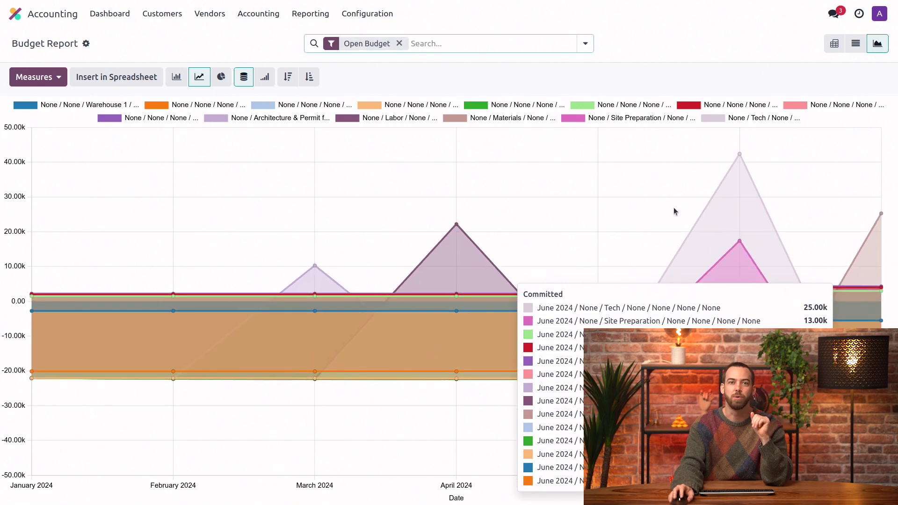